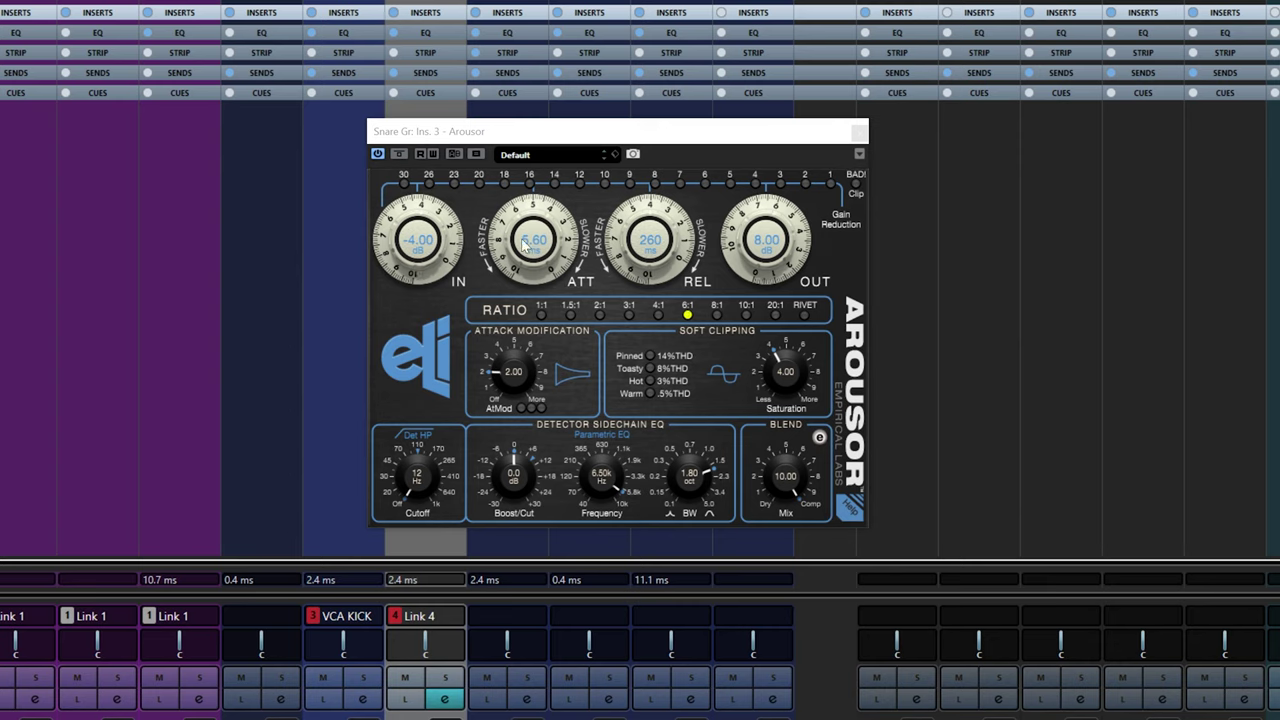
- Drop the snare-group Arousor attack to 0.05 ms, then bring it back up to 5.25 ms
{"action": "scroll", "coordinate": [520, 256], "scroll_direction": "down", "scroll_amount": 10}
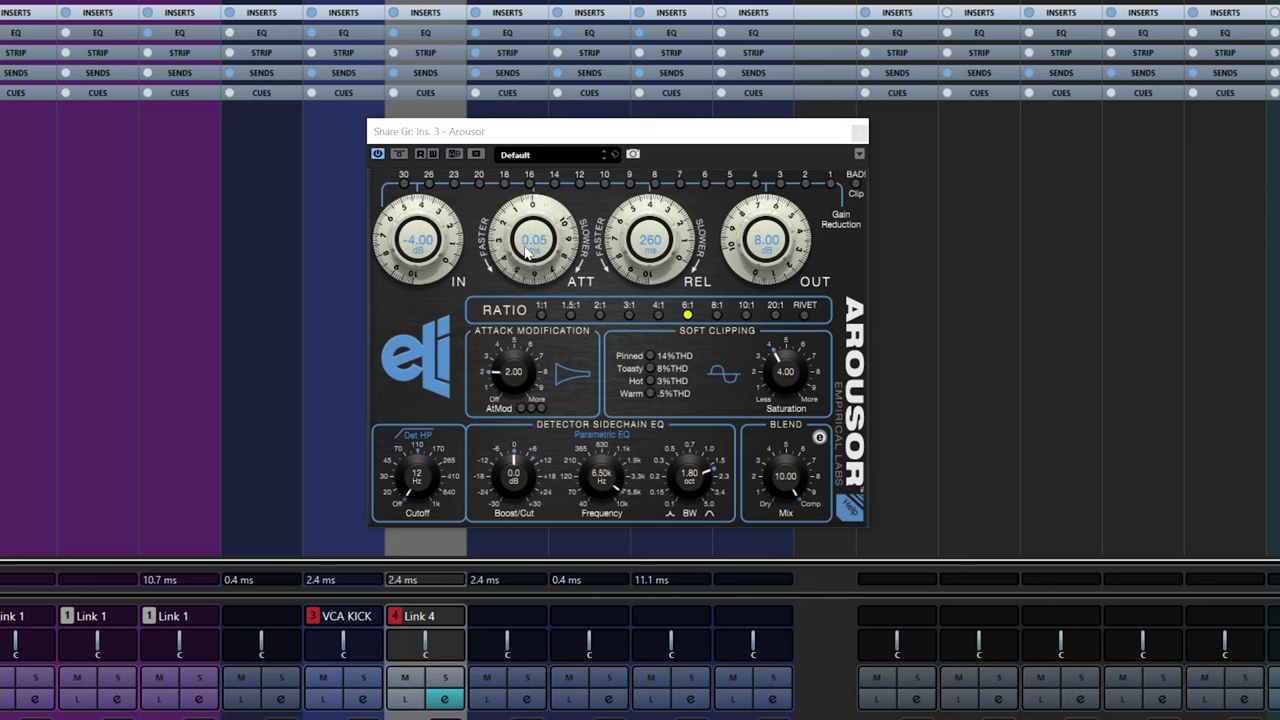
{"action": "scroll", "coordinate": [526, 252], "scroll_direction": "up", "scroll_amount": 10}
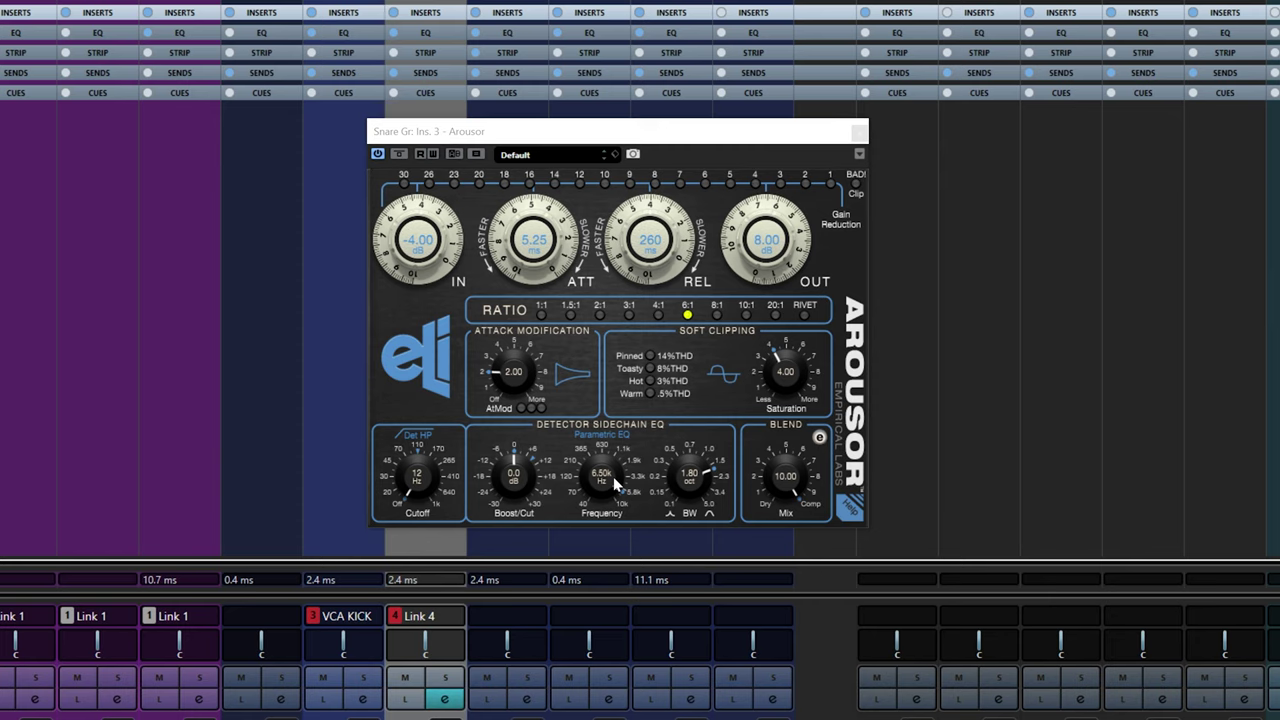
- Set the sidechain EQ frequency to 5.85 kHz, testing Boost/Cut and Mix before returning them to 0 dB and 10.00
{"action": "mouse_move", "coordinate": [613, 476]}
{"action": "left_mouse_down"}
{"action": "mouse_move", "coordinate": [600, 566]}
{"action": "mouse_move", "coordinate": [598, 491]}
{"action": "left_mouse_up"}
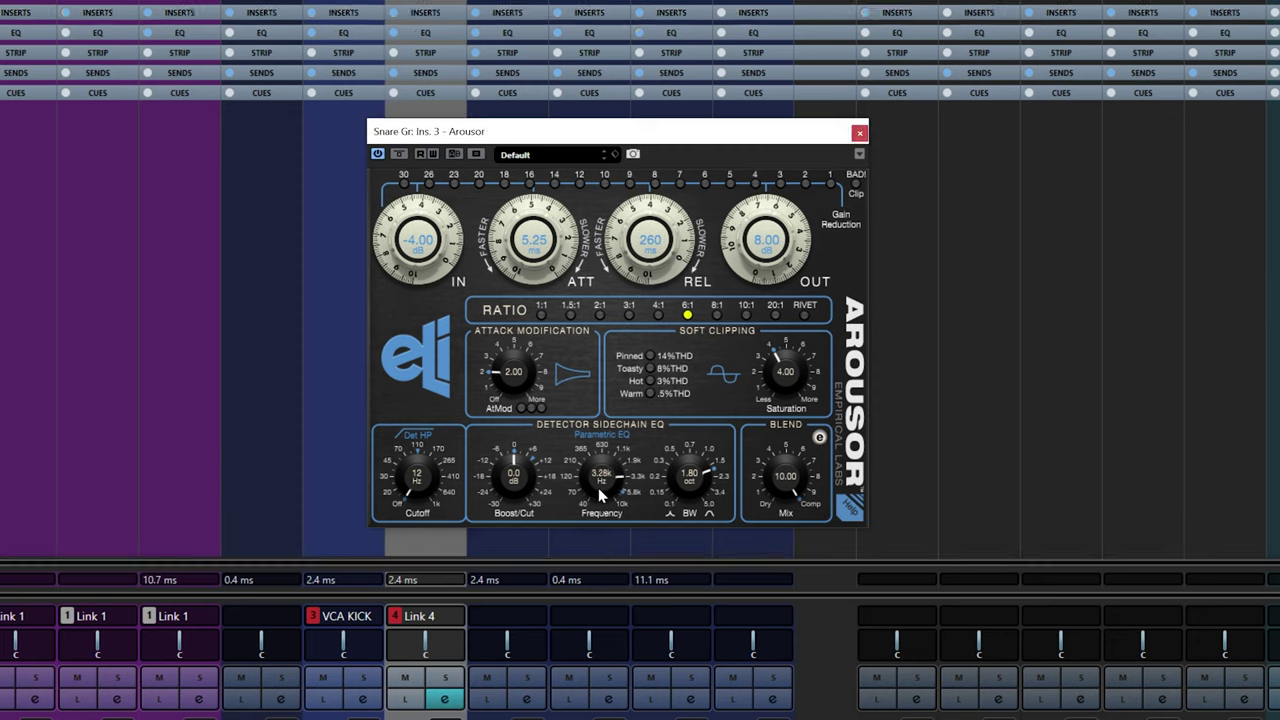
{"action": "scroll", "coordinate": [600, 494], "scroll_direction": "up", "scroll_amount": 4}
{"action": "mouse_move", "coordinate": [509, 486]}
{"action": "left_mouse_down"}
{"action": "mouse_move", "coordinate": [512, 526]}
{"action": "mouse_move", "coordinate": [511, 486]}
{"action": "left_mouse_up"}
{"action": "left_click_drag", "start_coordinate": [786, 513], "coordinate": [770, 490]}
{"action": "left_click", "coordinate": [820, 439]}
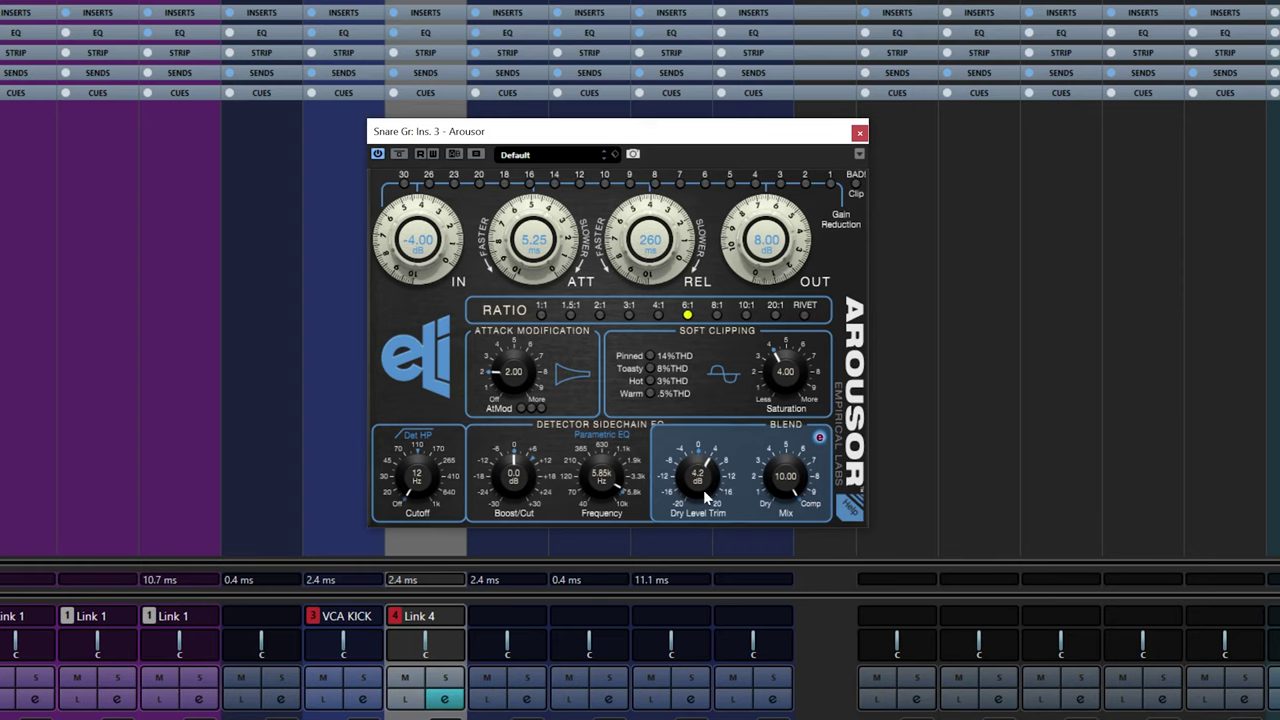
{"action": "left_click", "coordinate": [820, 438]}
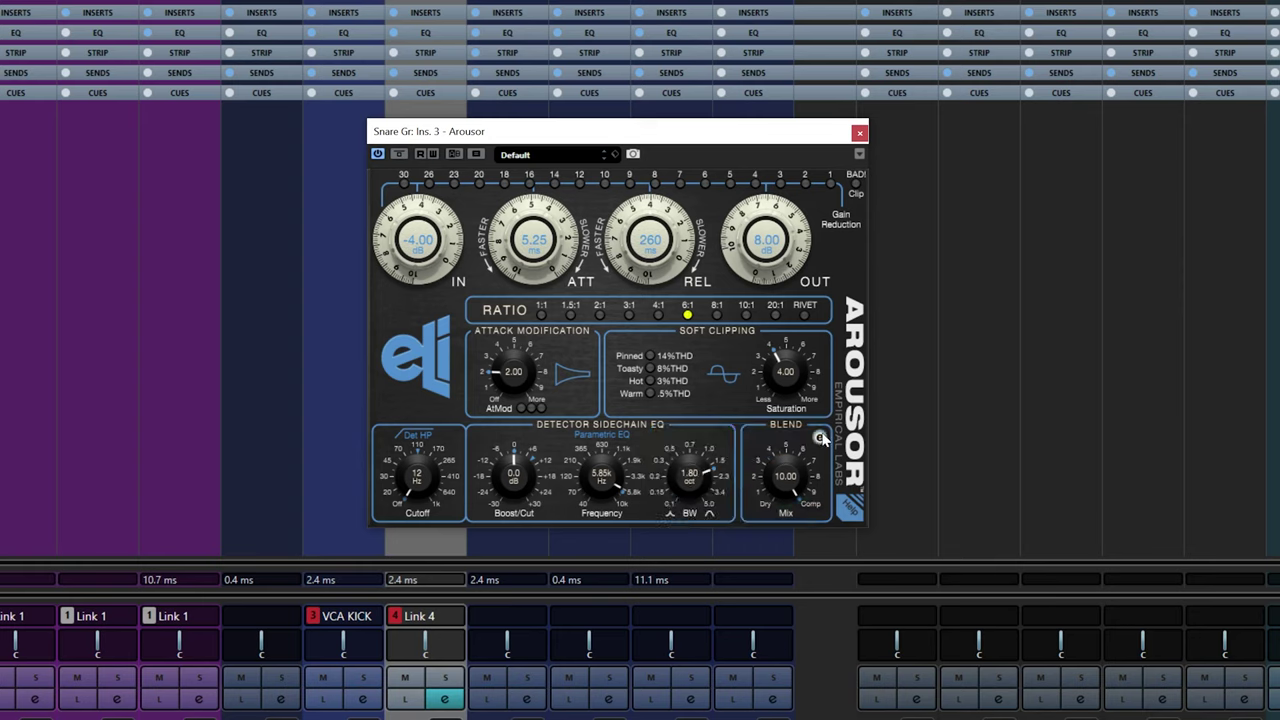
{"action": "left_click", "coordinate": [820, 438]}
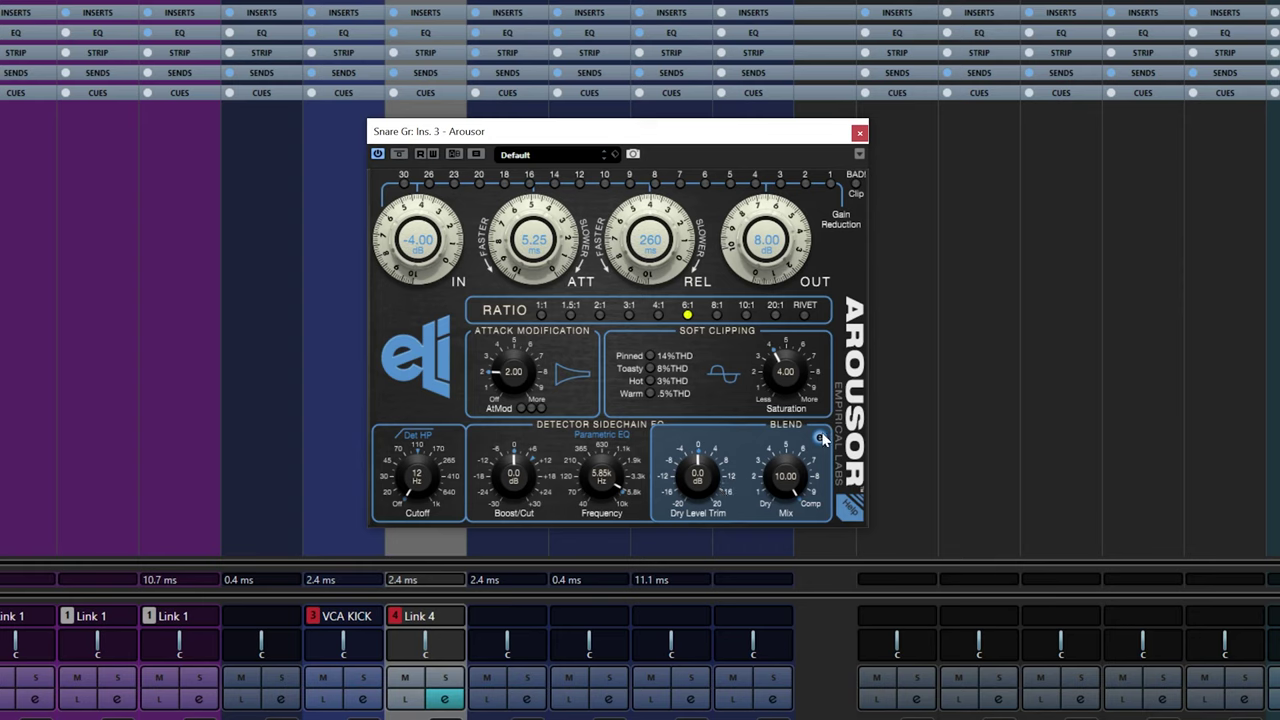
{"action": "left_click", "coordinate": [820, 438]}
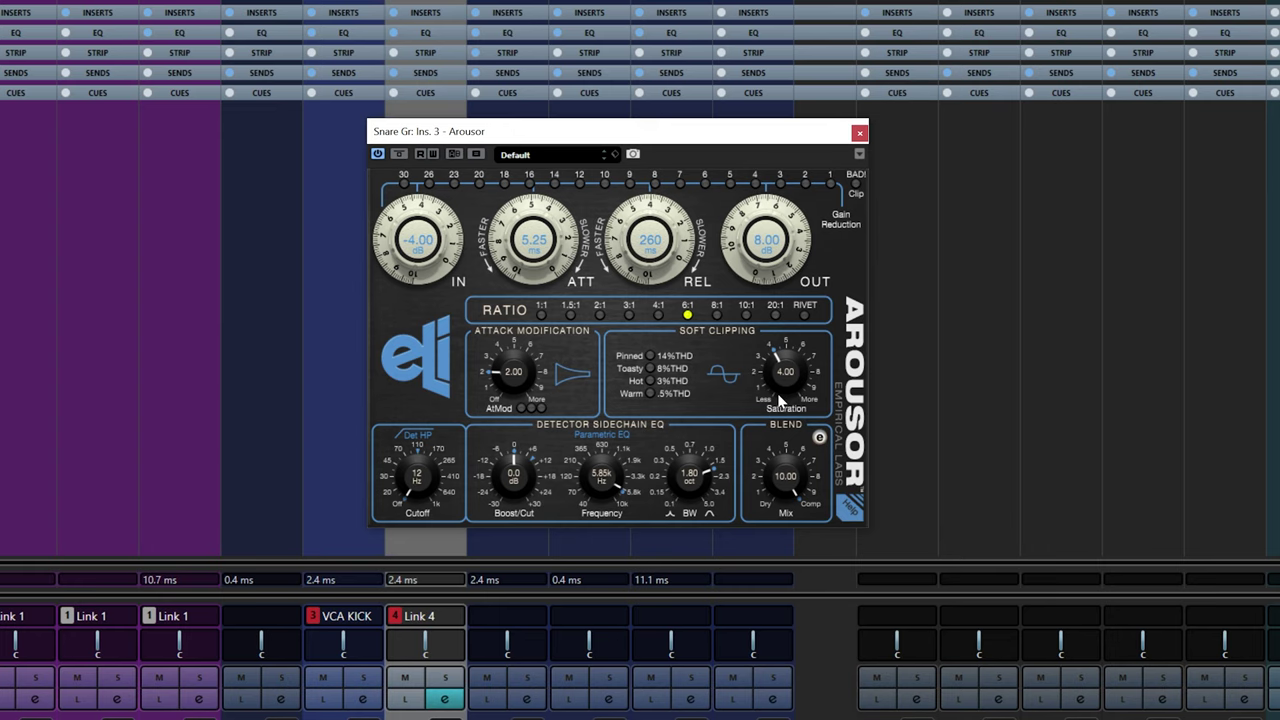
{"action": "left_click", "coordinate": [737, 331]}
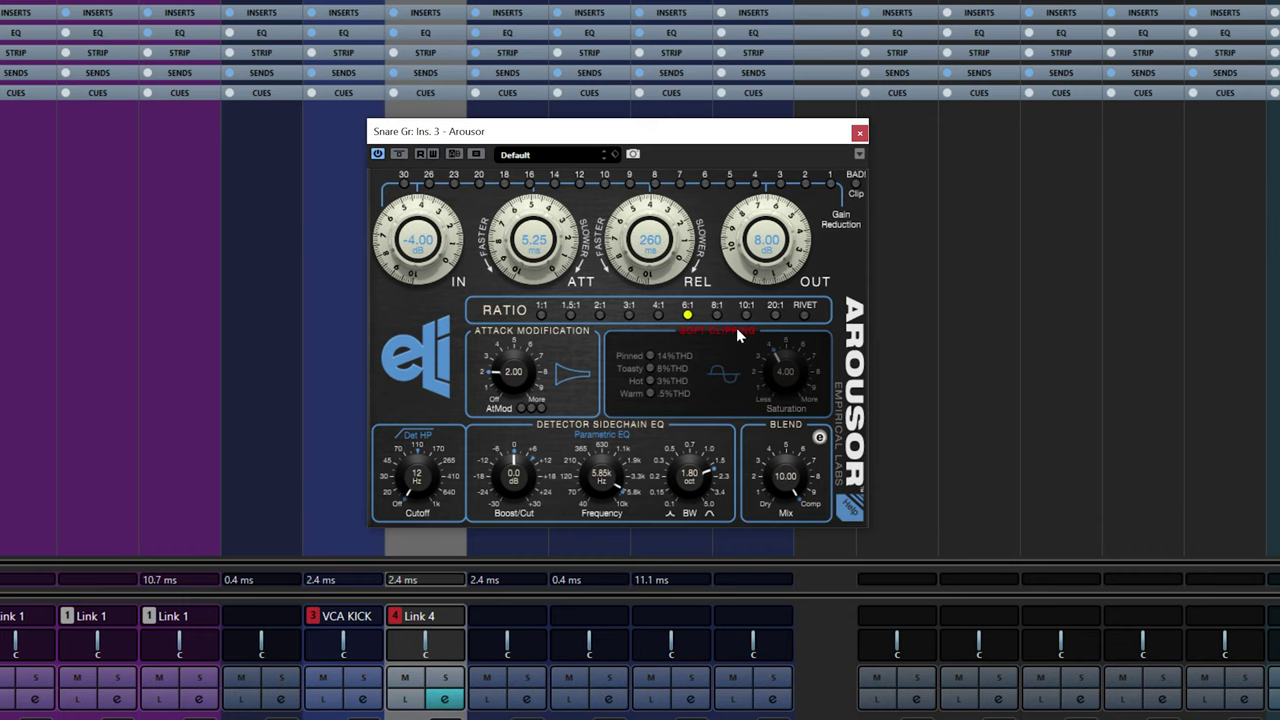
{"action": "left_click", "coordinate": [735, 333]}
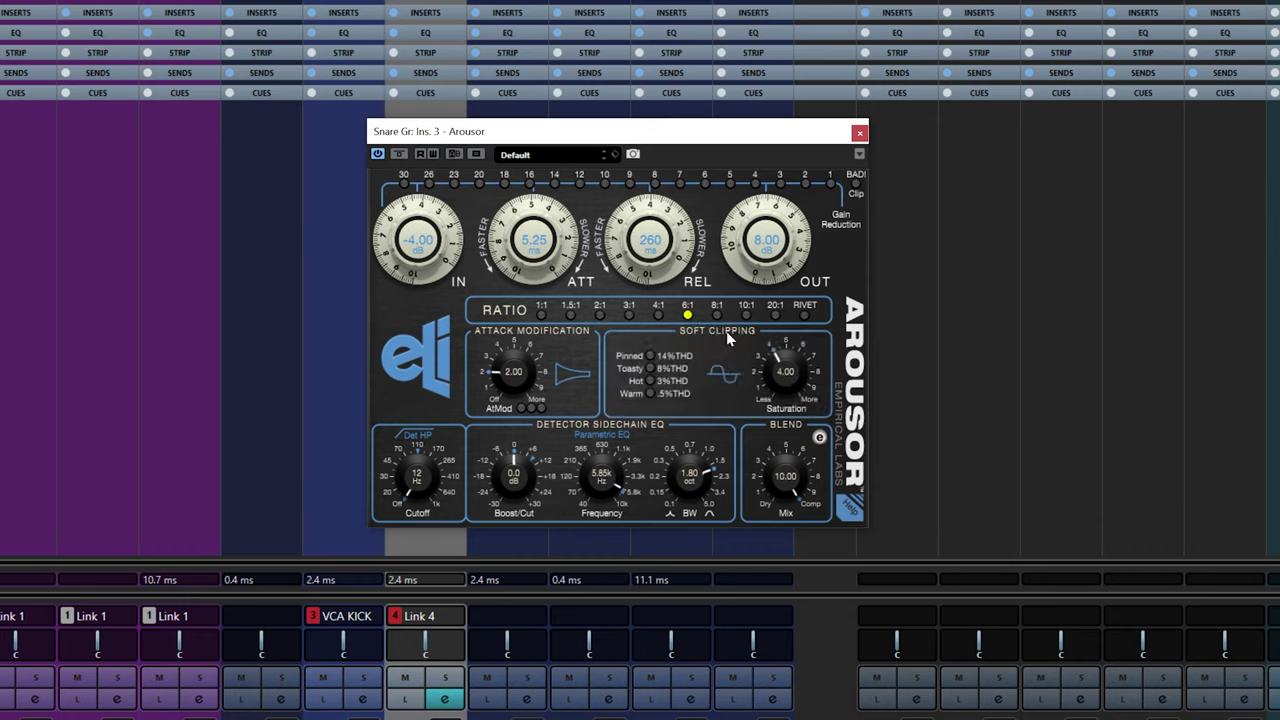
{"action": "left_click", "coordinate": [514, 333]}
{"action": "left_click", "coordinate": [514, 333]}
{"action": "left_click", "coordinate": [520, 311]}
{"action": "left_click", "coordinate": [520, 311]}
{"action": "left_click", "coordinate": [428, 436]}
{"action": "left_click", "coordinate": [428, 436]}
{"action": "left_click", "coordinate": [594, 436]}
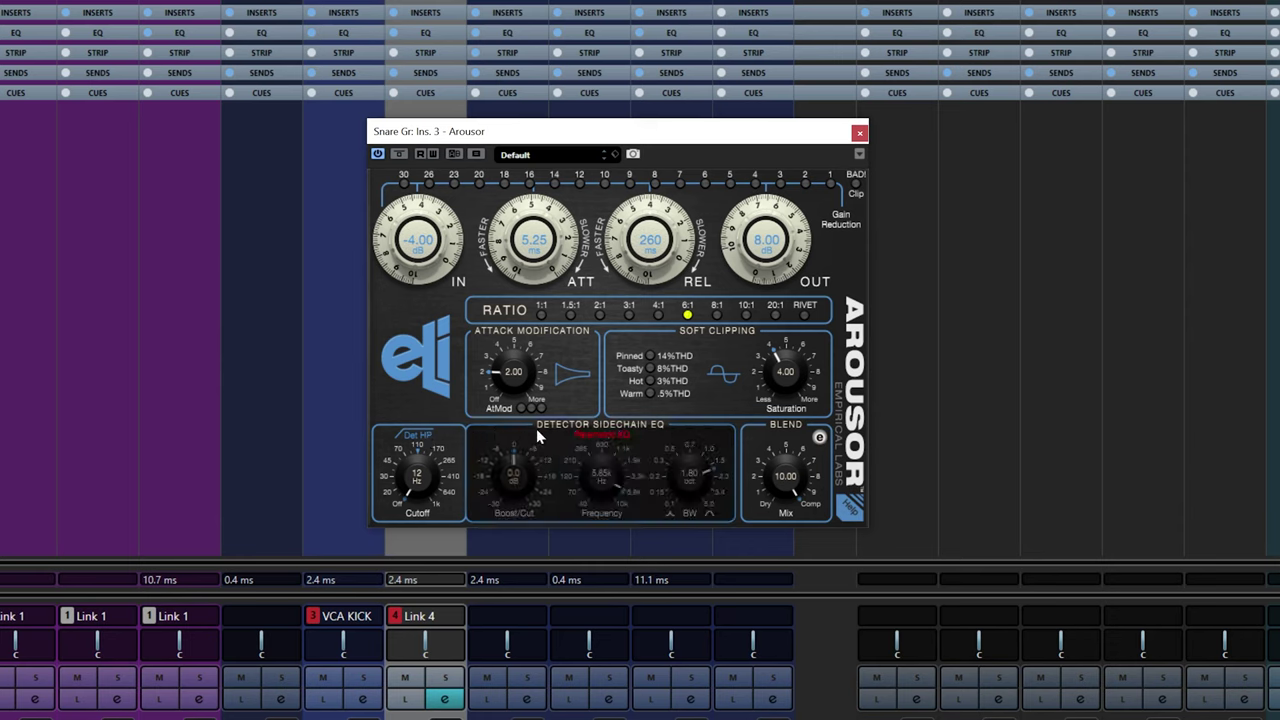
{"action": "left_click", "coordinate": [610, 440]}
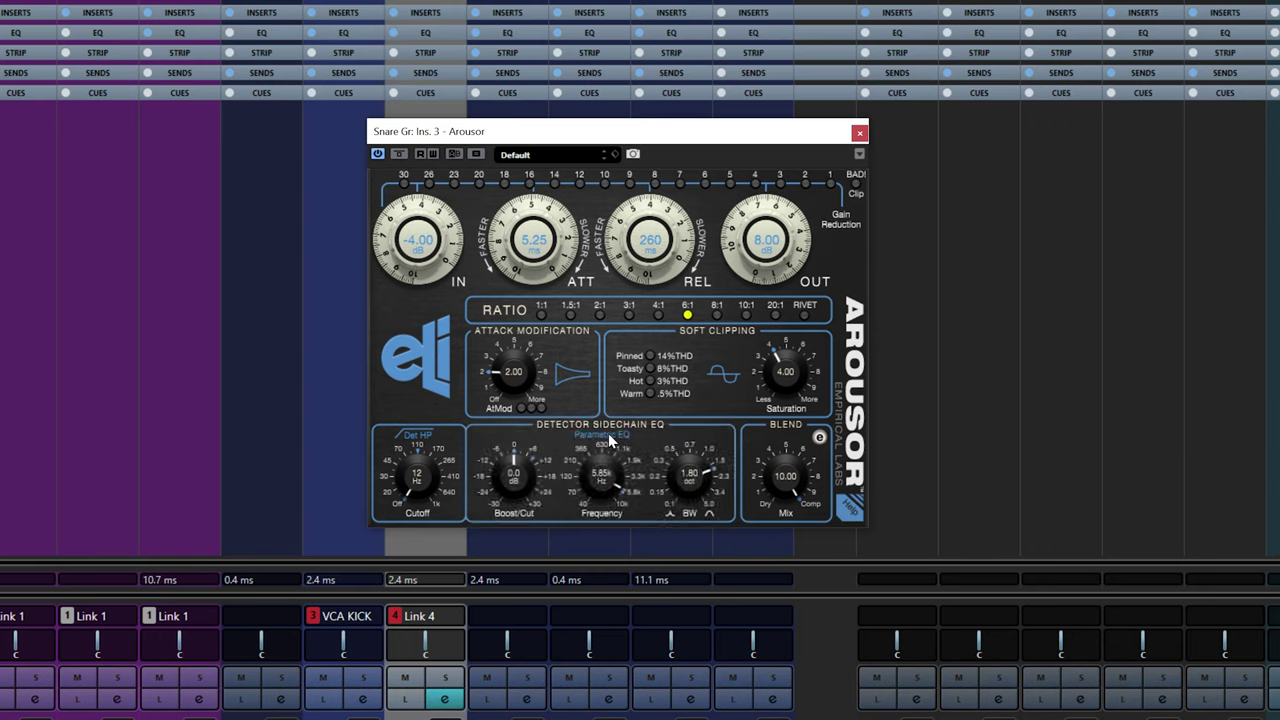
{"action": "left_click", "coordinate": [408, 437]}
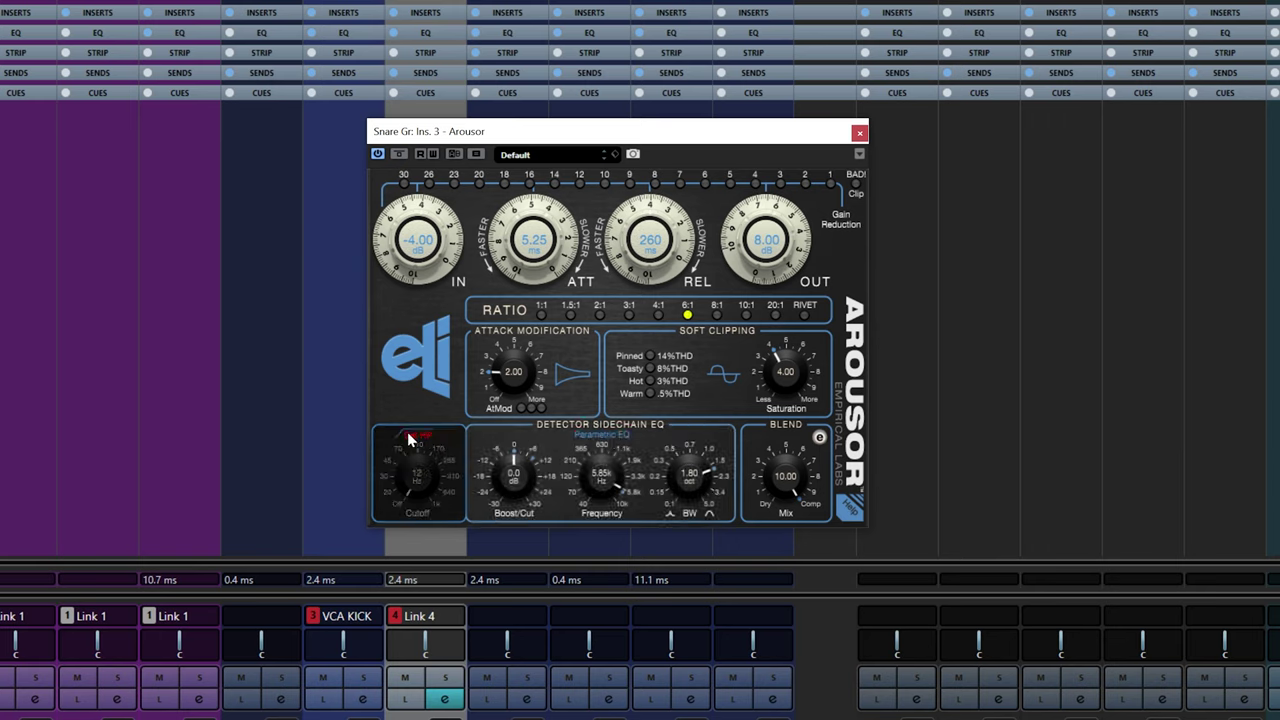
{"action": "left_click", "coordinate": [408, 437]}
{"action": "left_click", "coordinate": [786, 428]}
{"action": "left_click", "coordinate": [786, 428]}
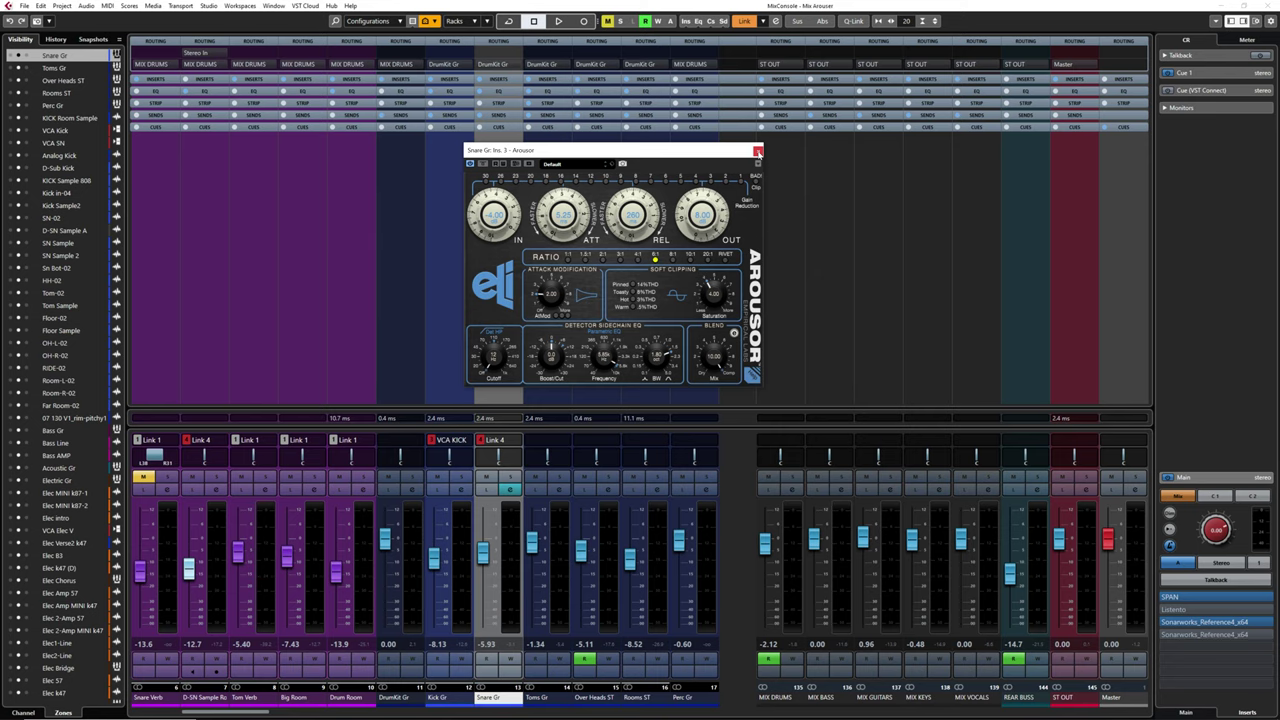
- Listen back to the mix, then enter a 5.60 ms attack on the Arousor
{"action": "key", "text": "space"}
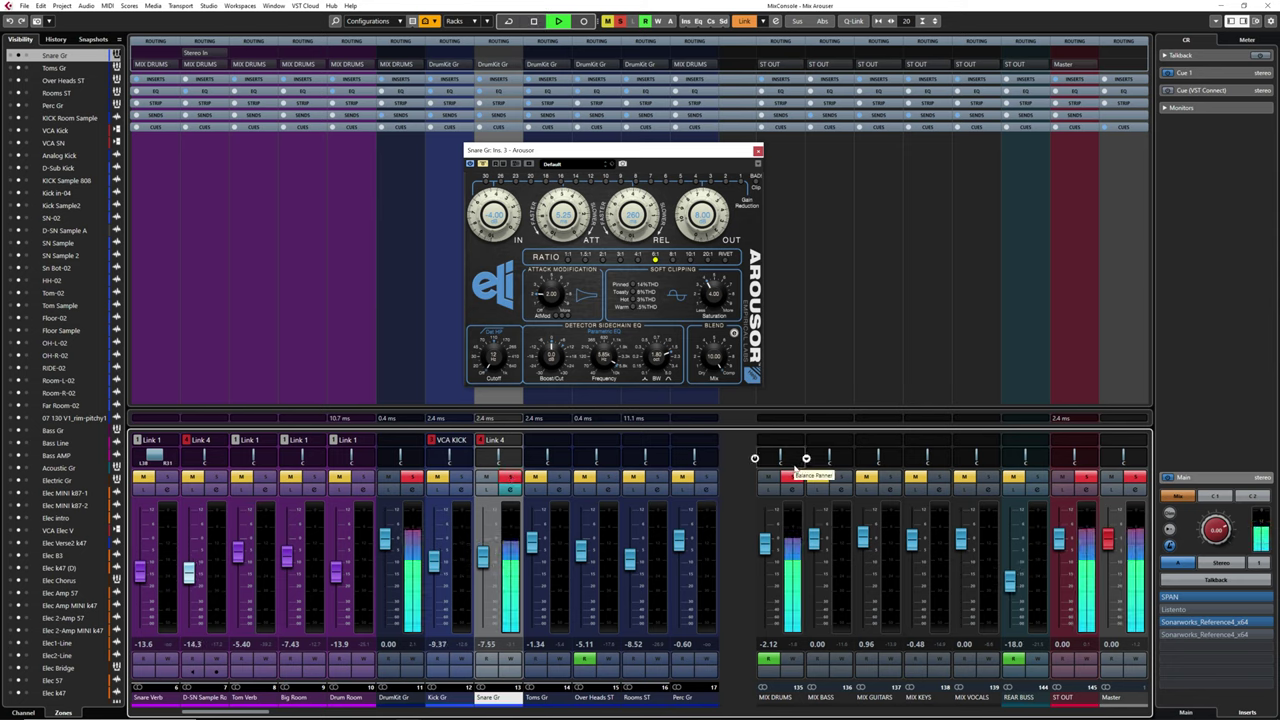
{"action": "key", "text": "space"}
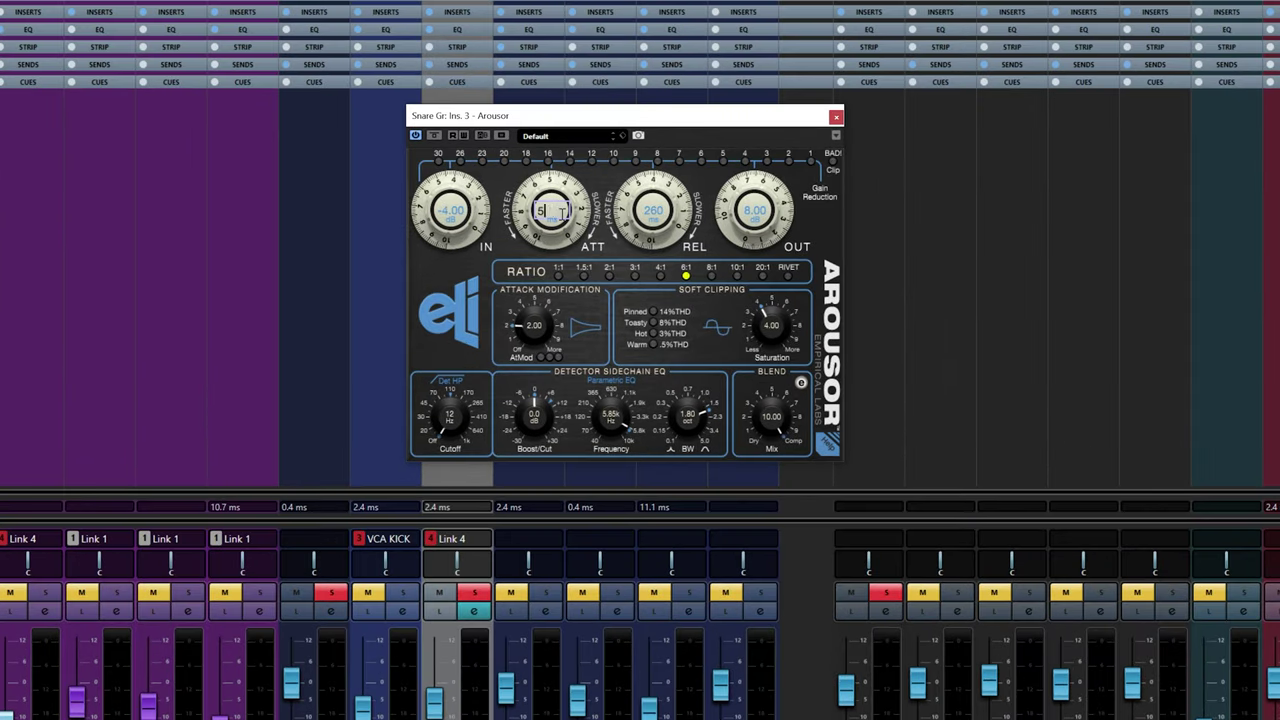
{"action": "type", "text": ".6"}
{"action": "key", "text": "Return"}
- During playback, set a 4:1 ratio with 15.1 ms attack, 50 ms release and attack modification 4.45
{"action": "key", "text": "space"}
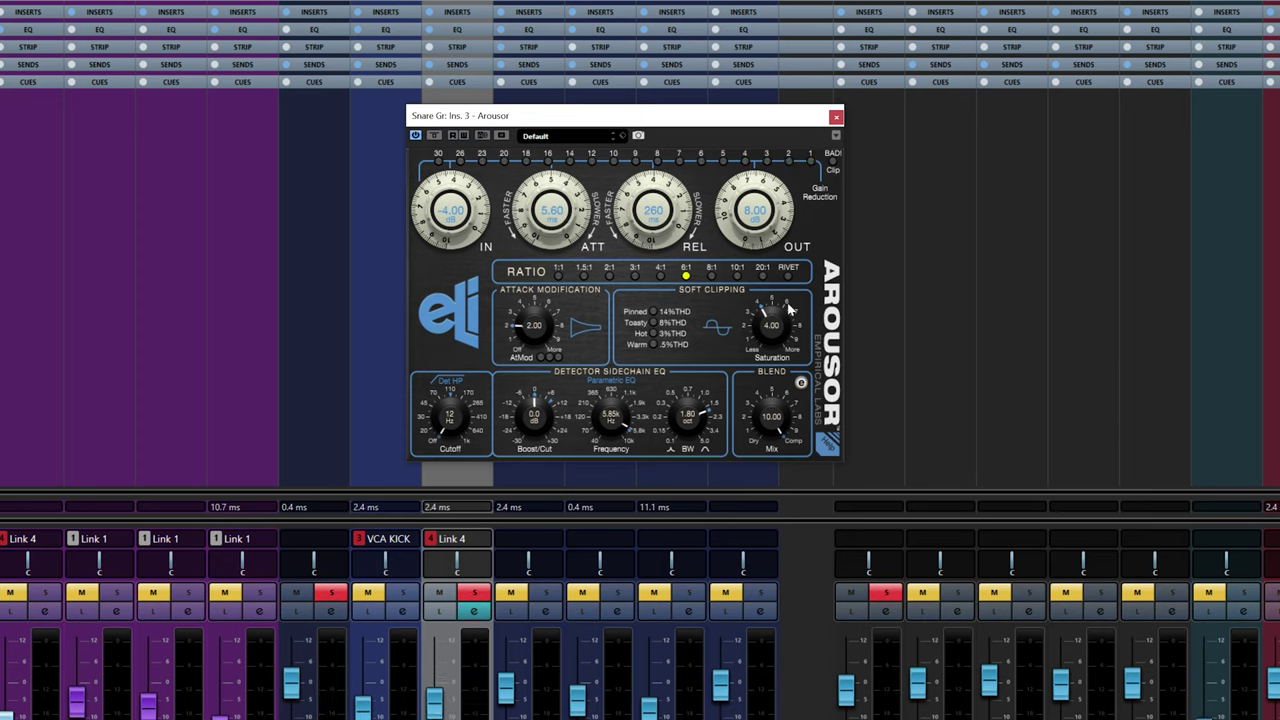
{"action": "left_click", "coordinate": [688, 277]}
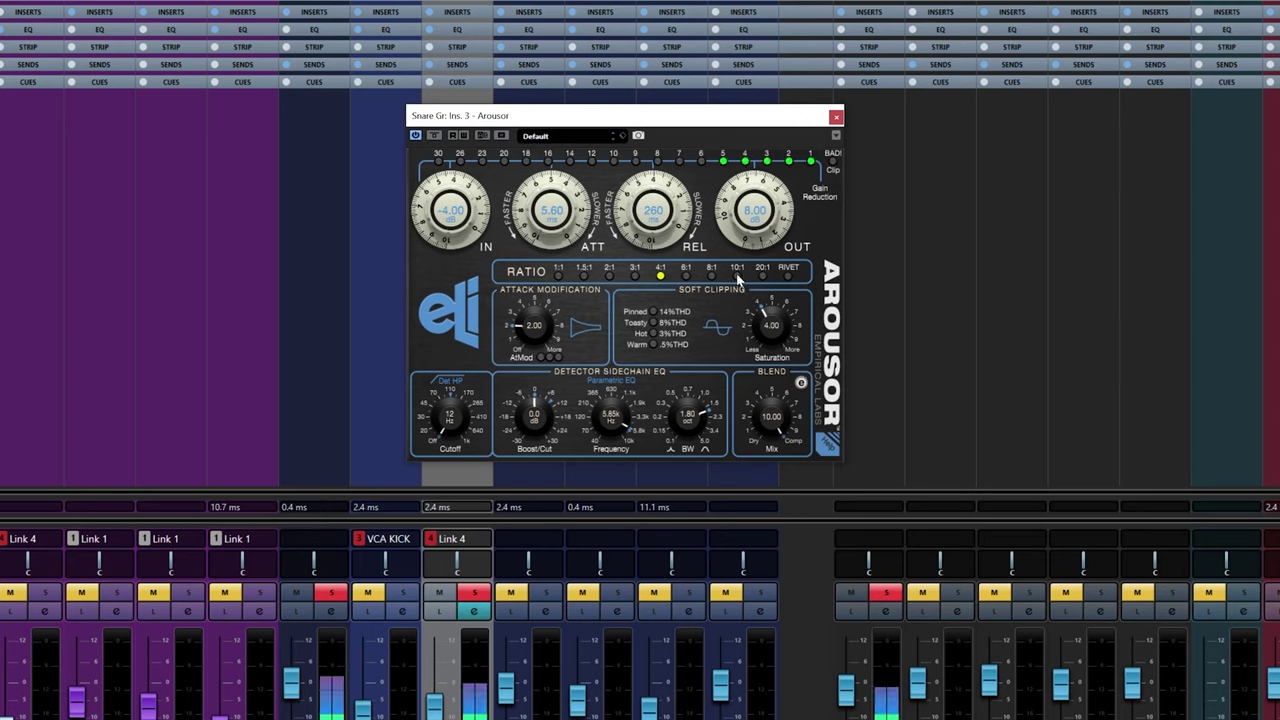
{"action": "scroll", "coordinate": [541, 215], "scroll_direction": "up", "scroll_amount": 5}
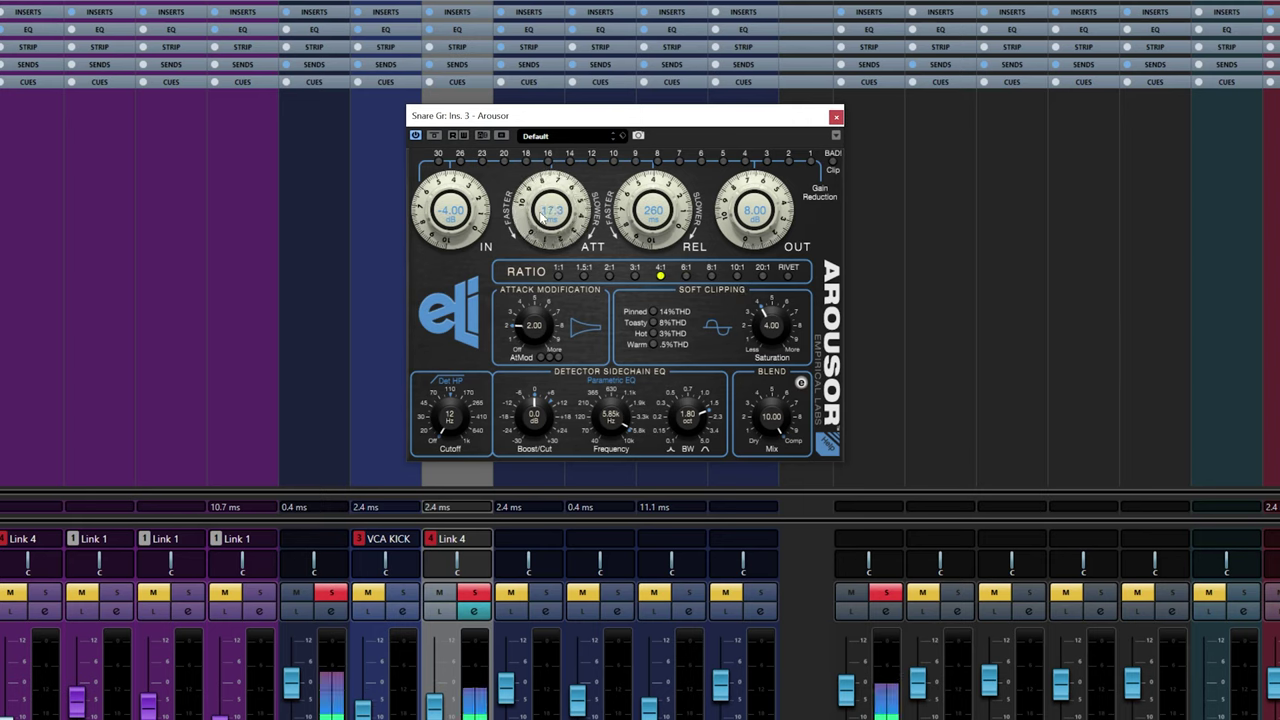
{"action": "scroll", "coordinate": [665, 220], "scroll_direction": "down", "scroll_amount": 10}
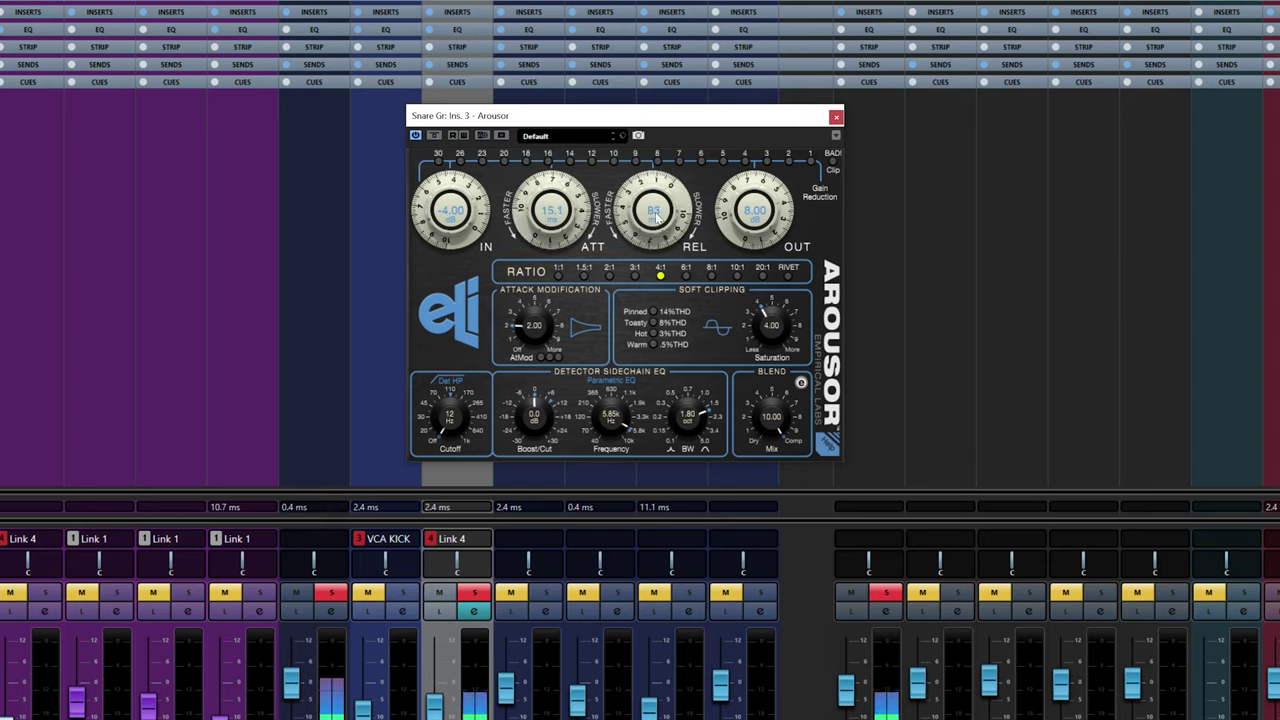
{"action": "scroll", "coordinate": [665, 220], "scroll_direction": "up", "scroll_amount": 1}
{"action": "scroll", "coordinate": [665, 220], "scroll_direction": "down", "scroll_amount": 3}
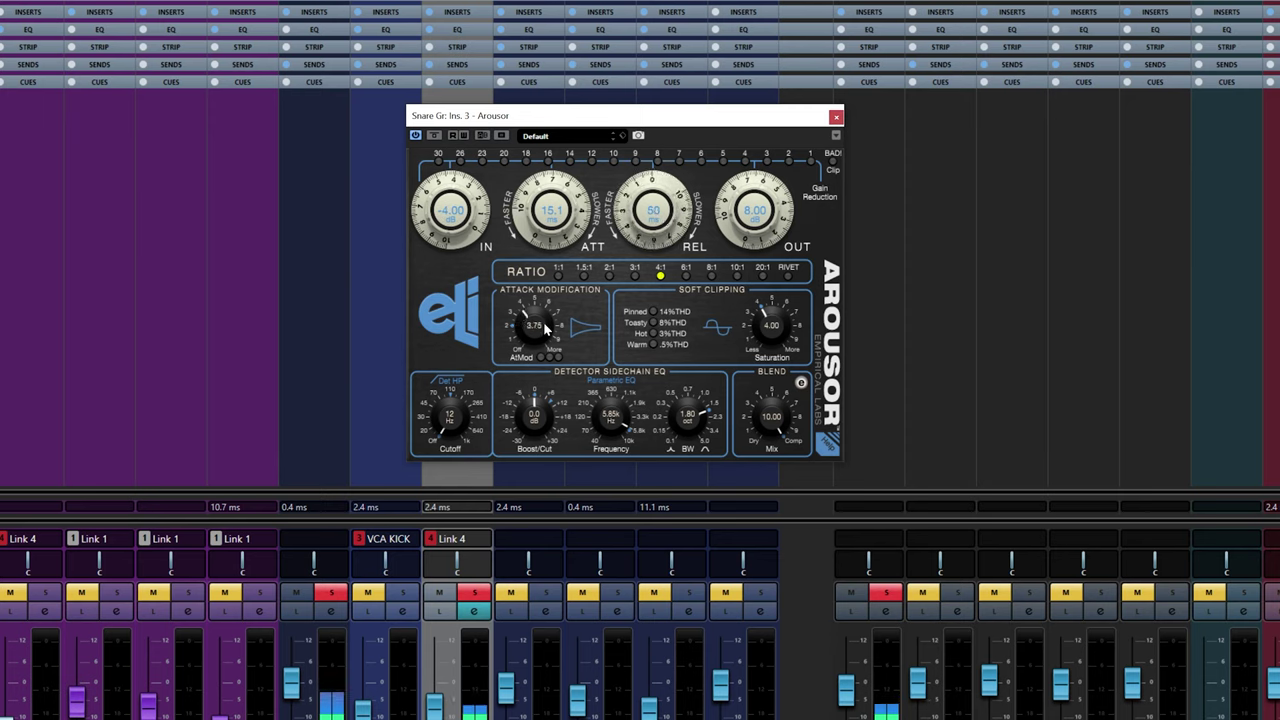
{"action": "scroll", "coordinate": [543, 321], "scroll_direction": "up", "scroll_amount": 4}
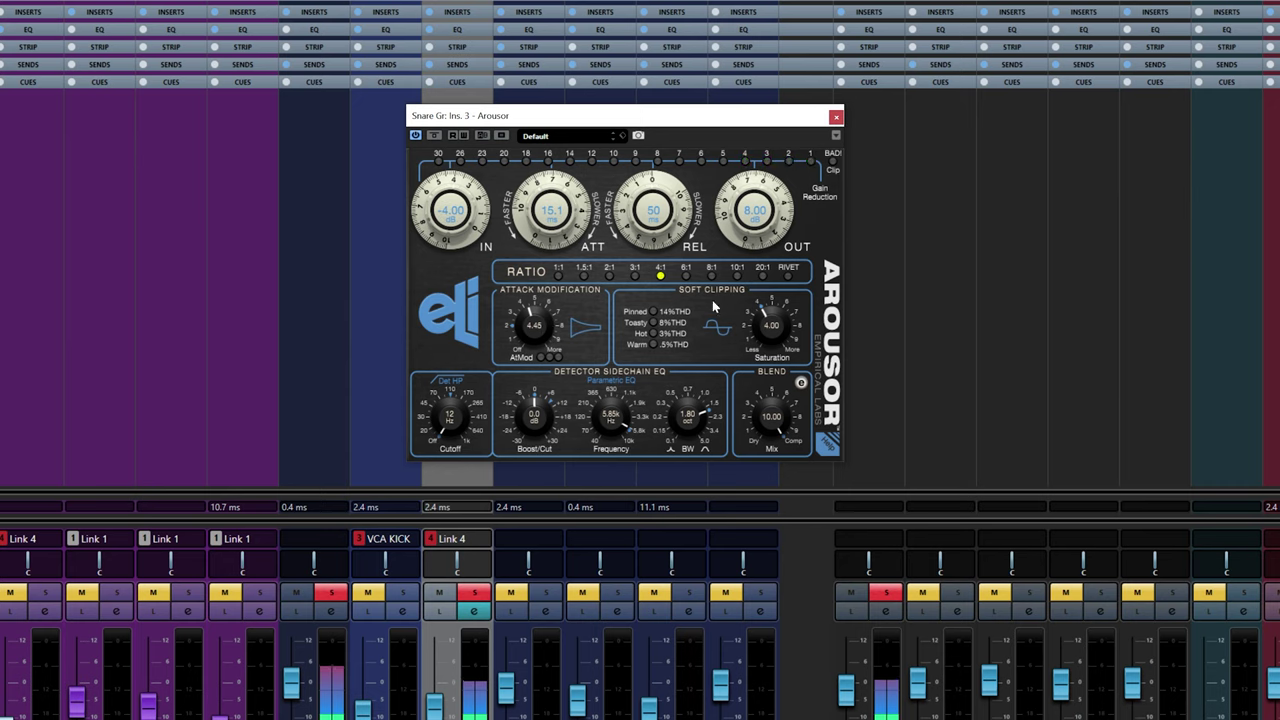
- Raise the Arousor saturation from 4.00 to 7.85, comparing it against the bypassed snare
{"action": "left_click", "coordinate": [434, 136]}
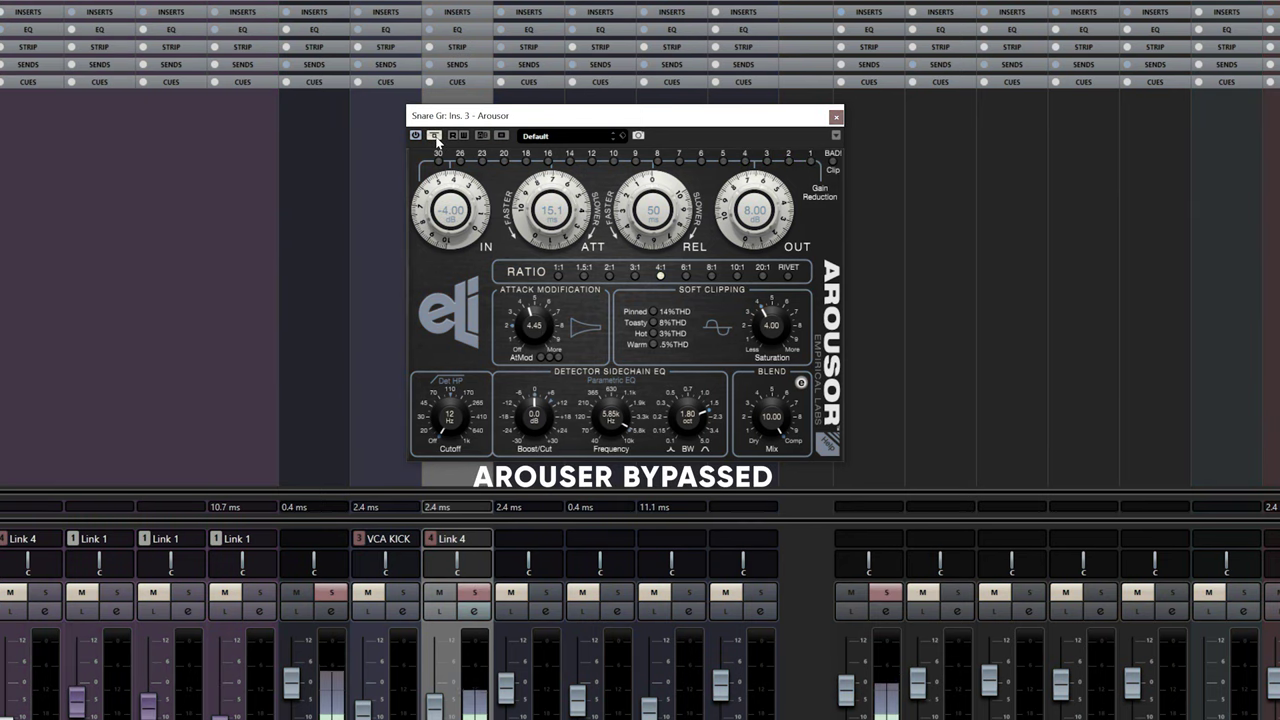
{"action": "left_click", "coordinate": [435, 137]}
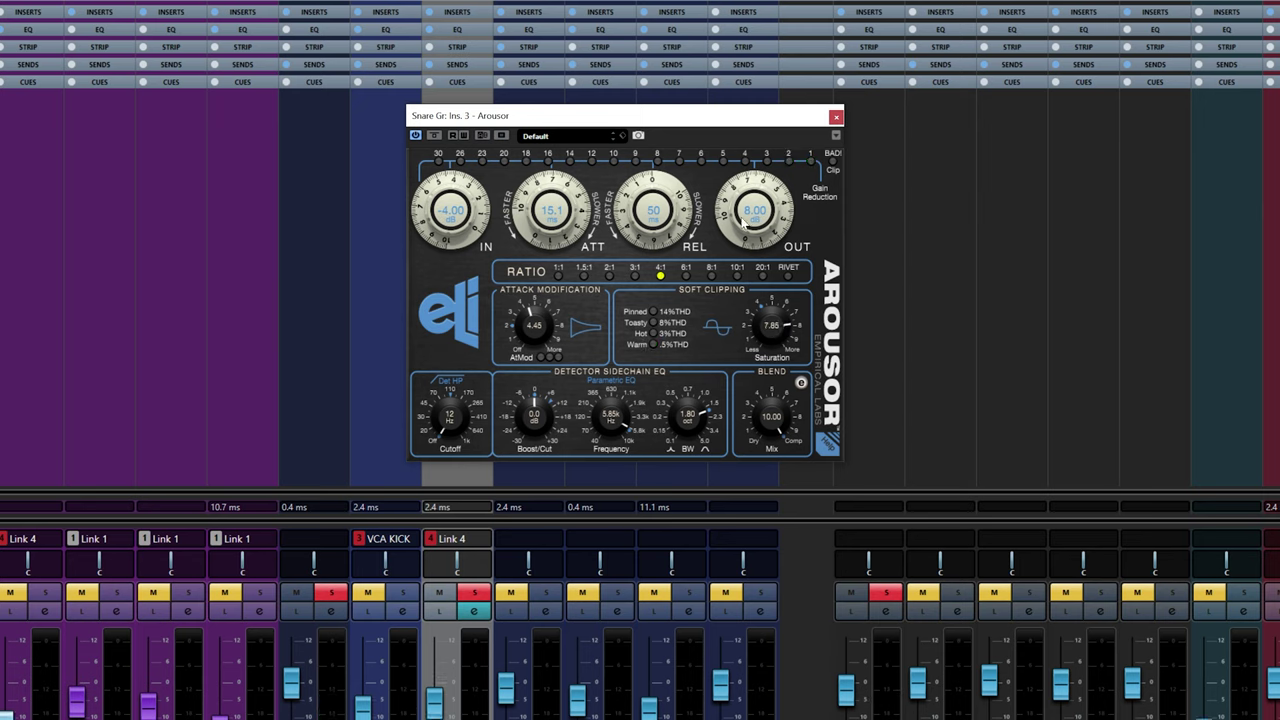
{"action": "left_click", "coordinate": [436, 141]}
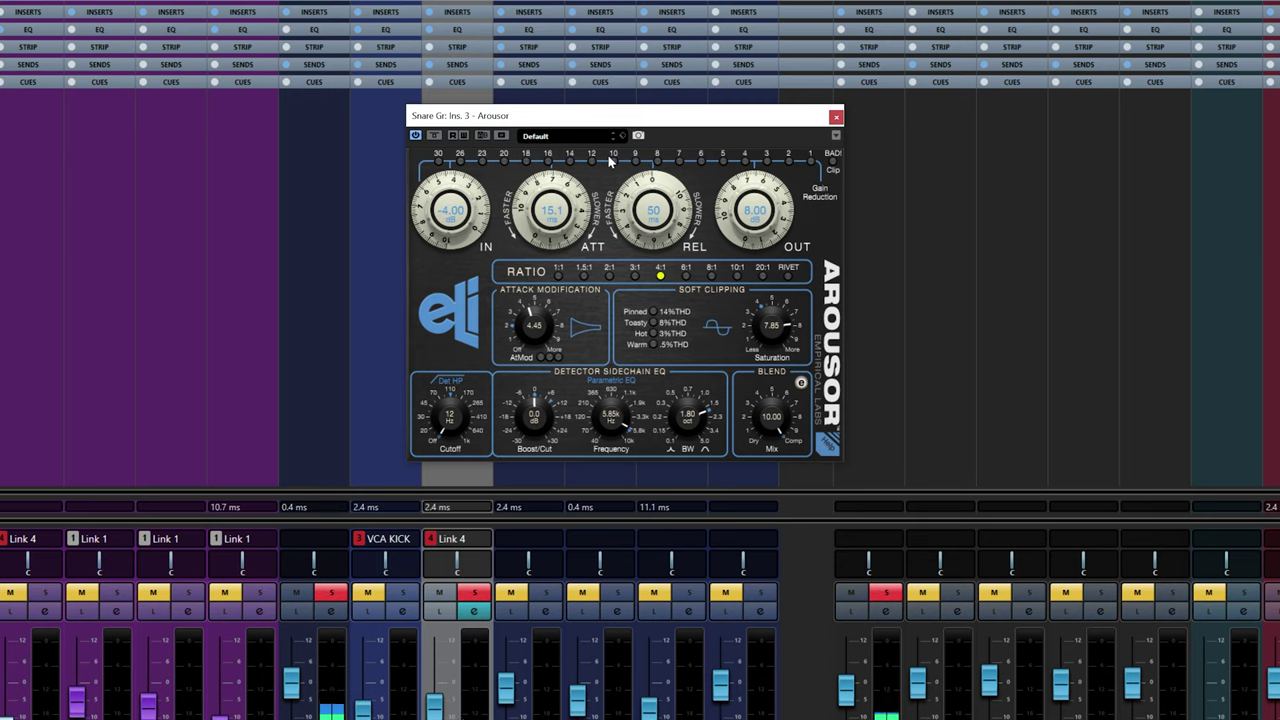
- Unsolo Link 4, raise the Arousor output to 9.75 dB, and A/B it against bypass
{"action": "left_click", "coordinate": [474, 593]}
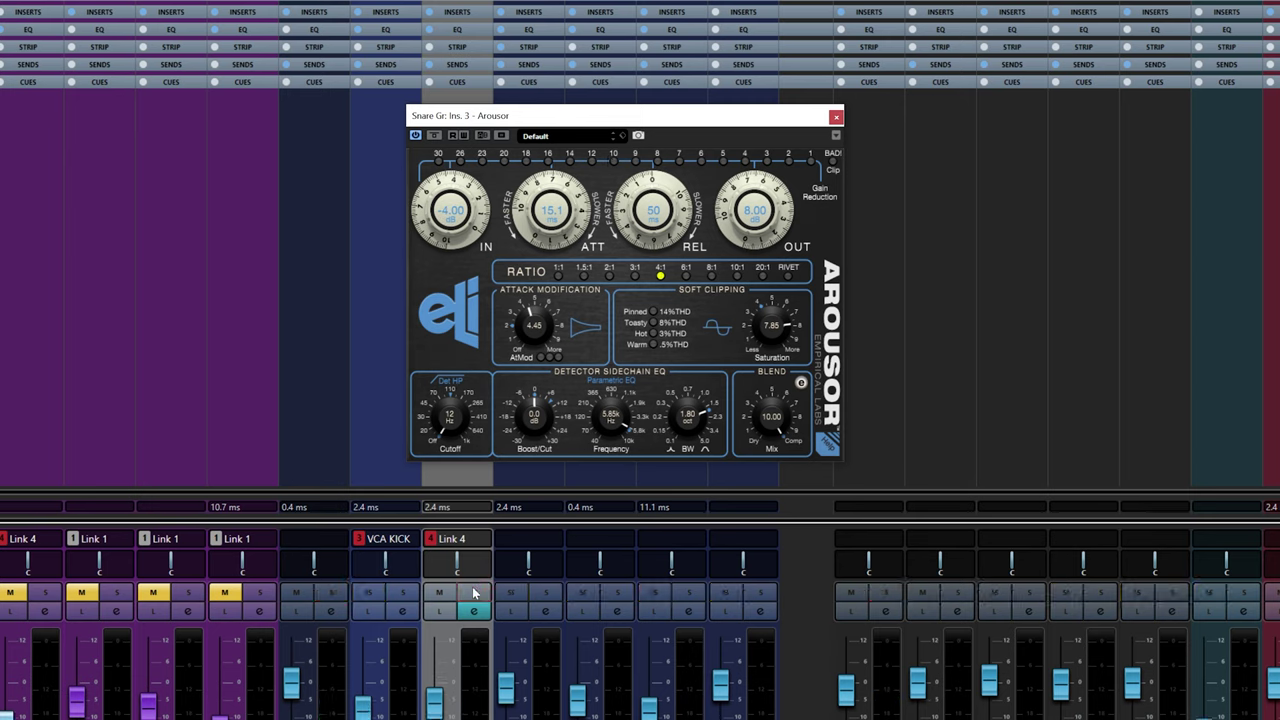
{"action": "left_click", "coordinate": [474, 593]}
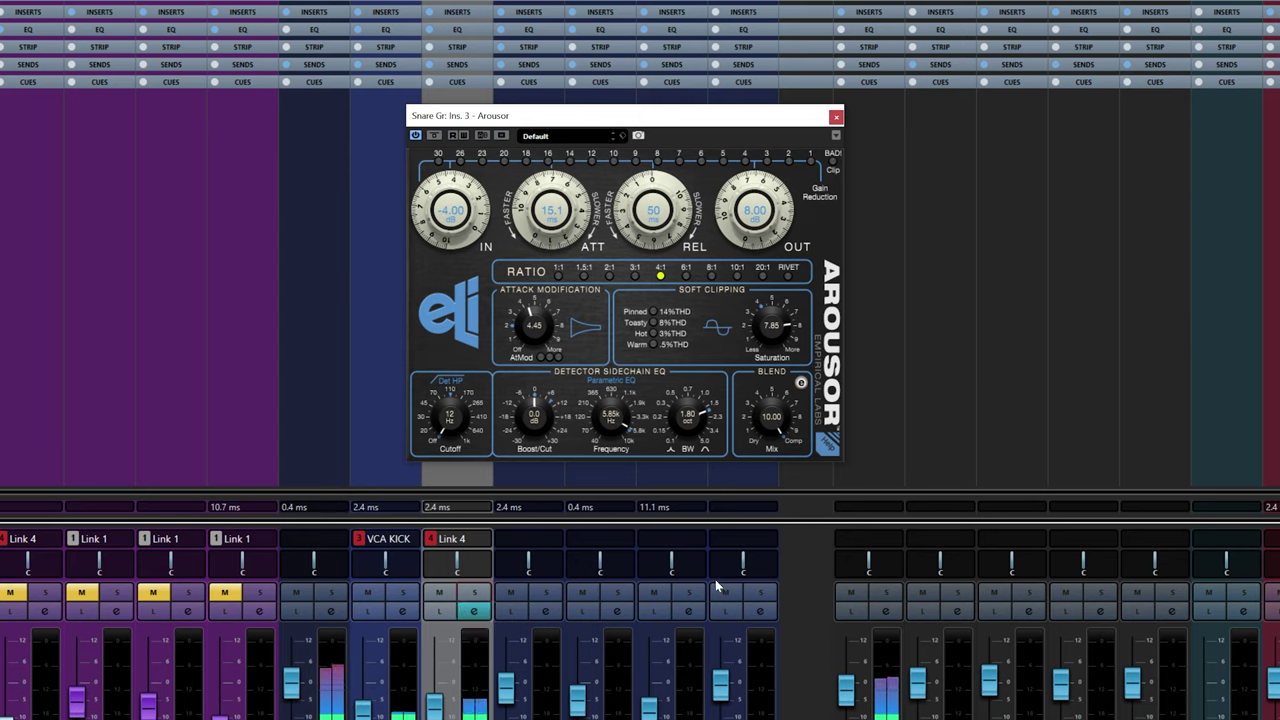
{"action": "left_click", "coordinate": [434, 136]}
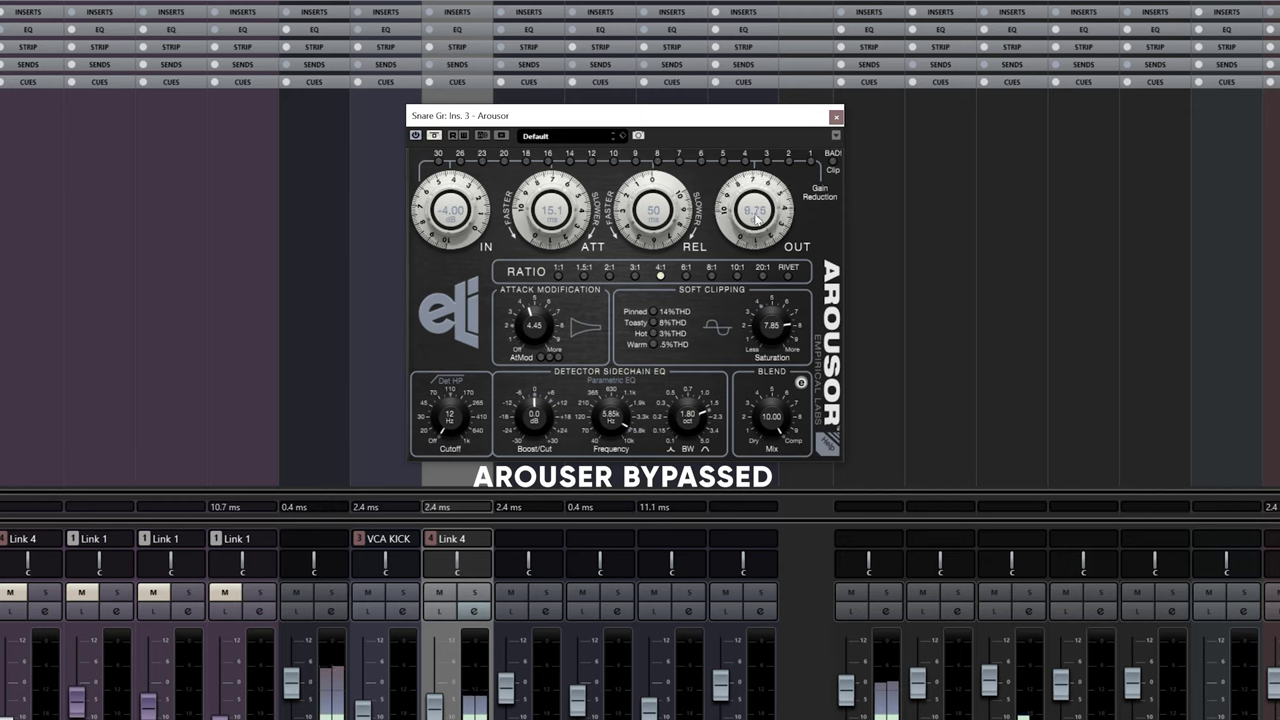
{"action": "left_click", "coordinate": [434, 136]}
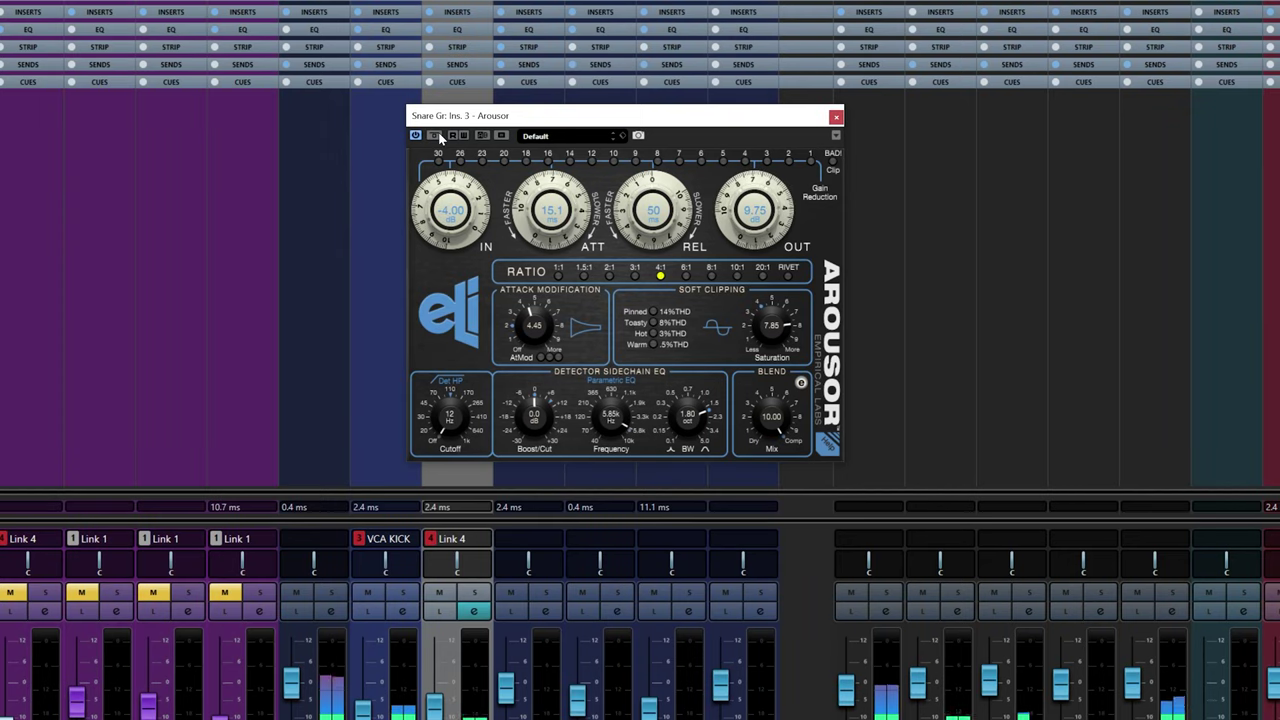
{"action": "left_click", "coordinate": [436, 136]}
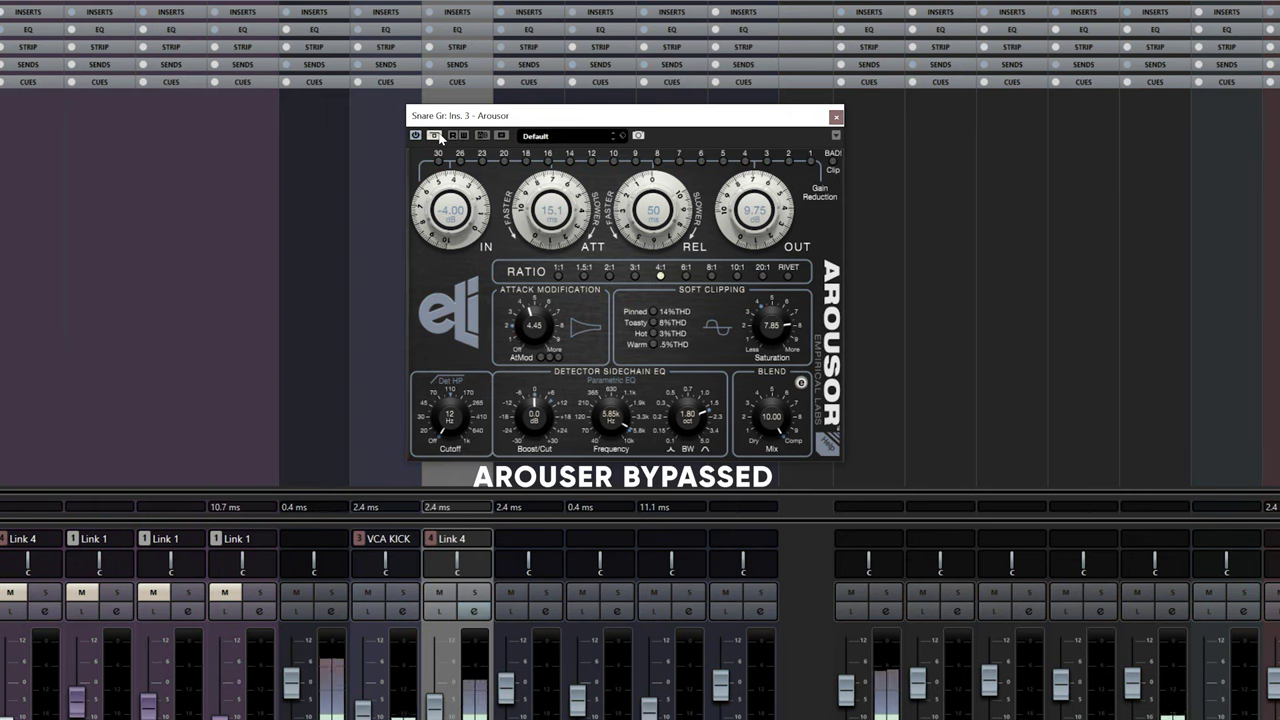
{"action": "left_click", "coordinate": [437, 136]}
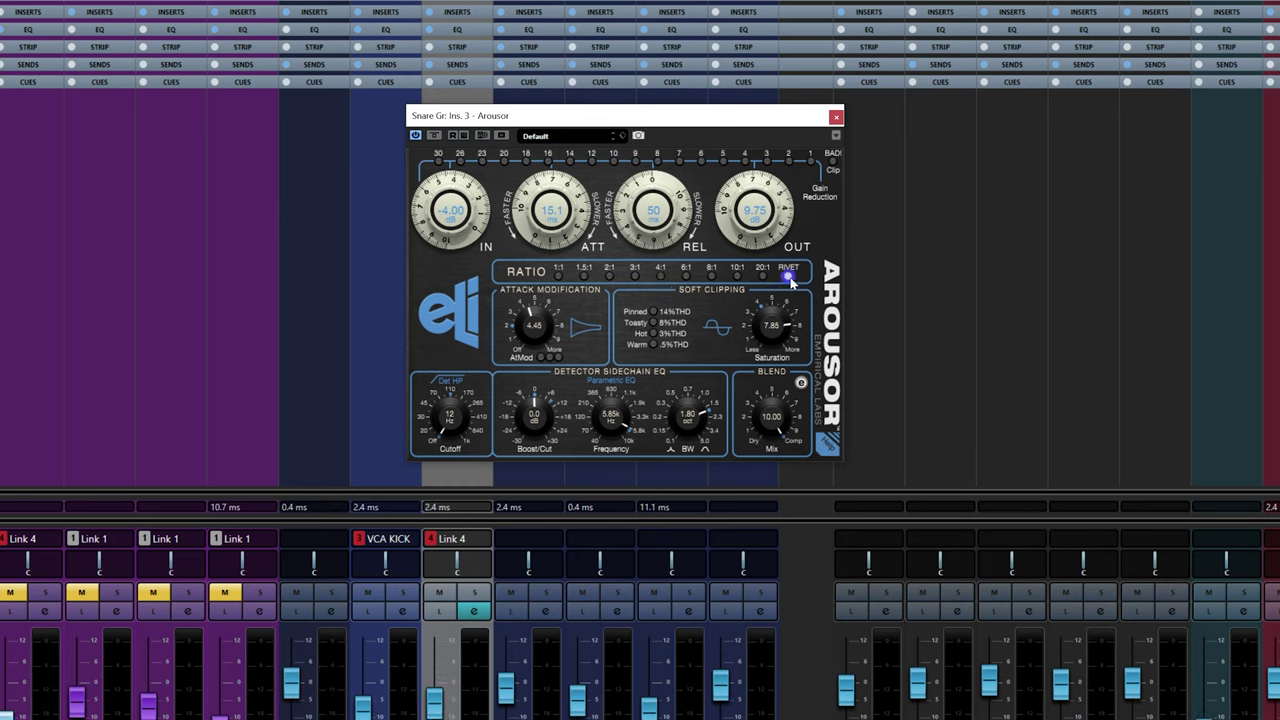
- Solo Link 4 and set the Arousor to the RIVET ratio, -0.50 dB input and 2.22 ms attack
{"action": "left_click", "coordinate": [474, 596]}
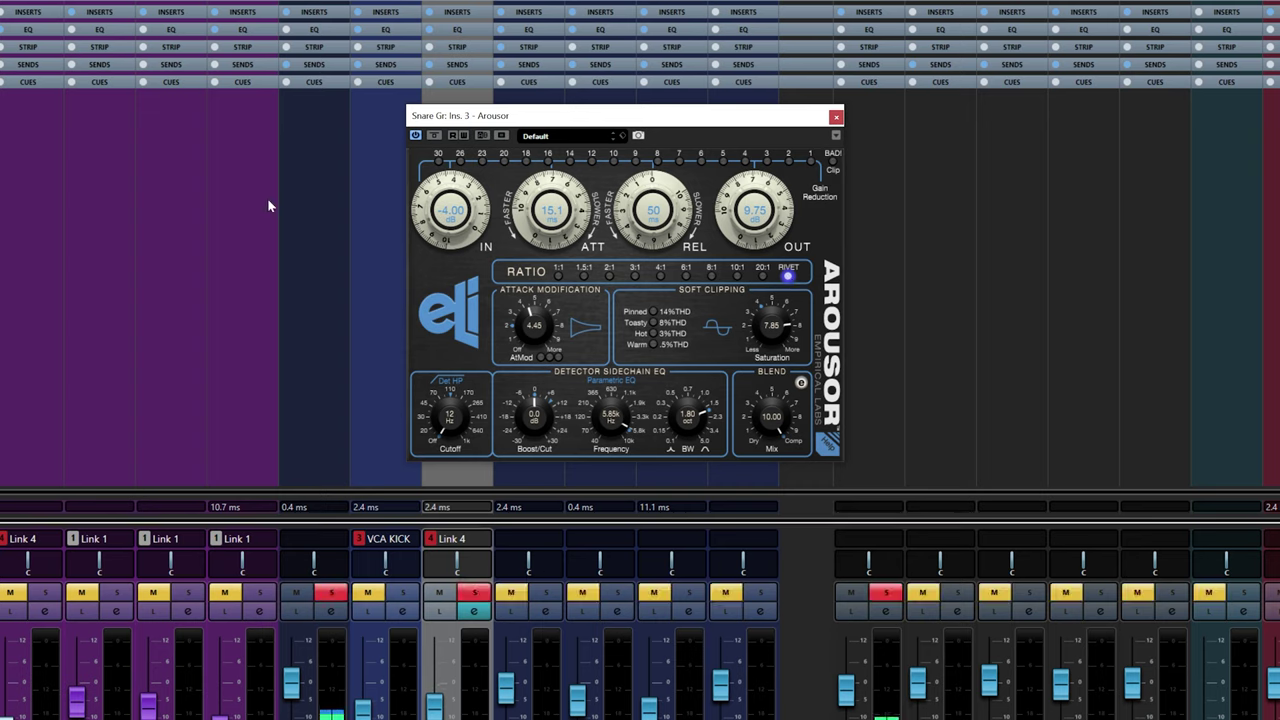
{"action": "left_click_drag", "start_coordinate": [450, 228], "coordinate": [455, 205]}
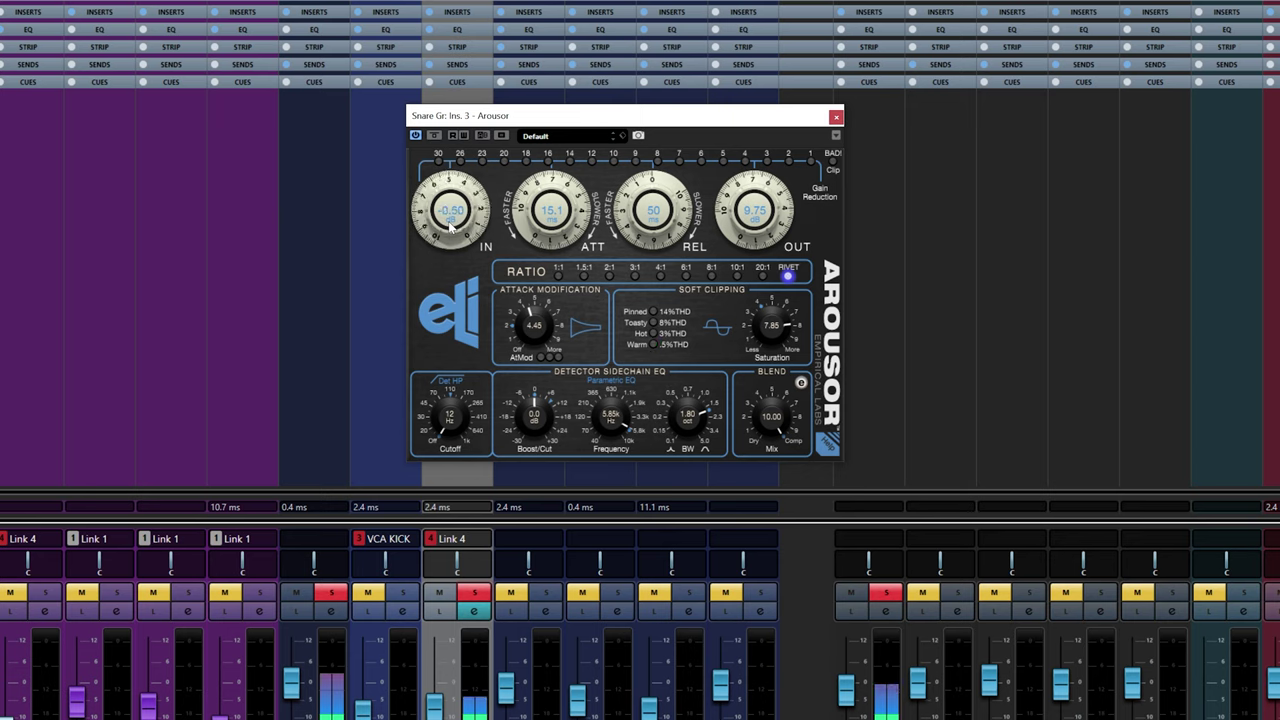
{"action": "left_click_drag", "start_coordinate": [540, 215], "coordinate": [565, 215]}
{"action": "scroll", "coordinate": [565, 215], "scroll_direction": "down", "scroll_amount": 2}
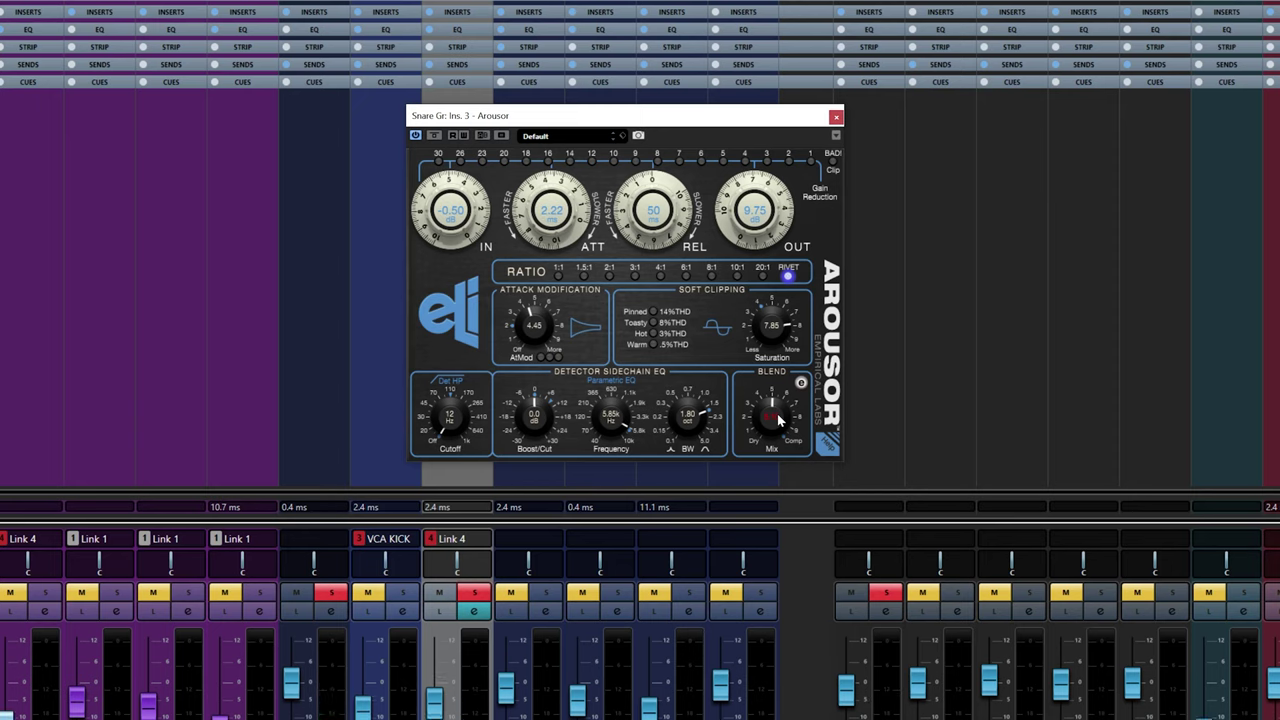
- Raise the Blend section's Dry Level Trim to 4.2, compare against bypass, and unsolo Link 4
{"action": "left_click", "coordinate": [801, 383]}
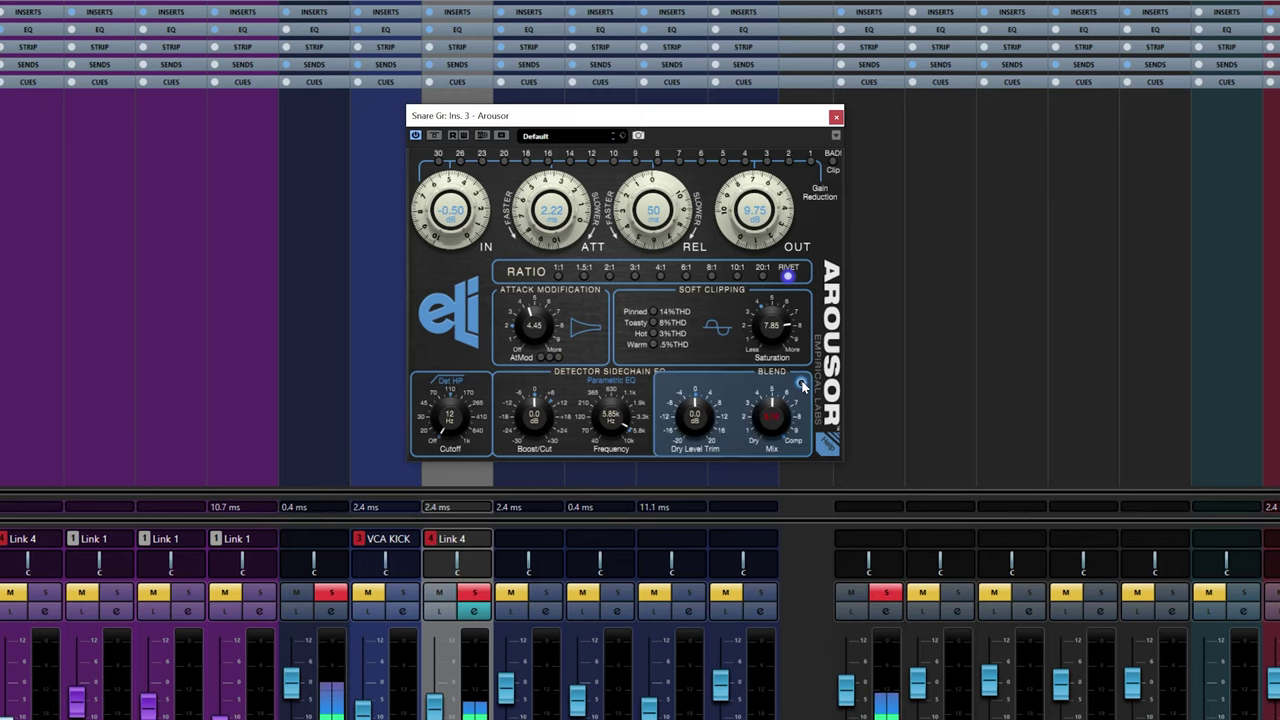
{"action": "scroll", "coordinate": [702, 424], "scroll_direction": "up", "scroll_amount": 3}
{"action": "left_click", "coordinate": [435, 136]}
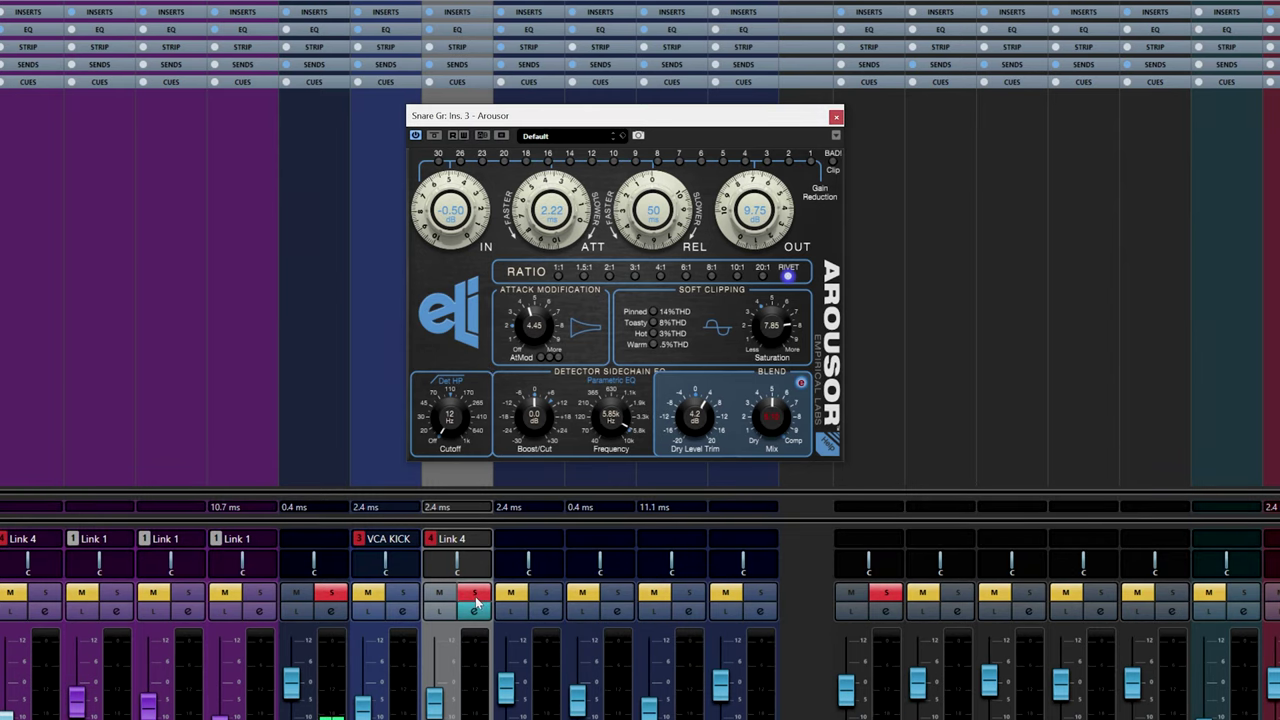
{"action": "left_click", "coordinate": [475, 596]}
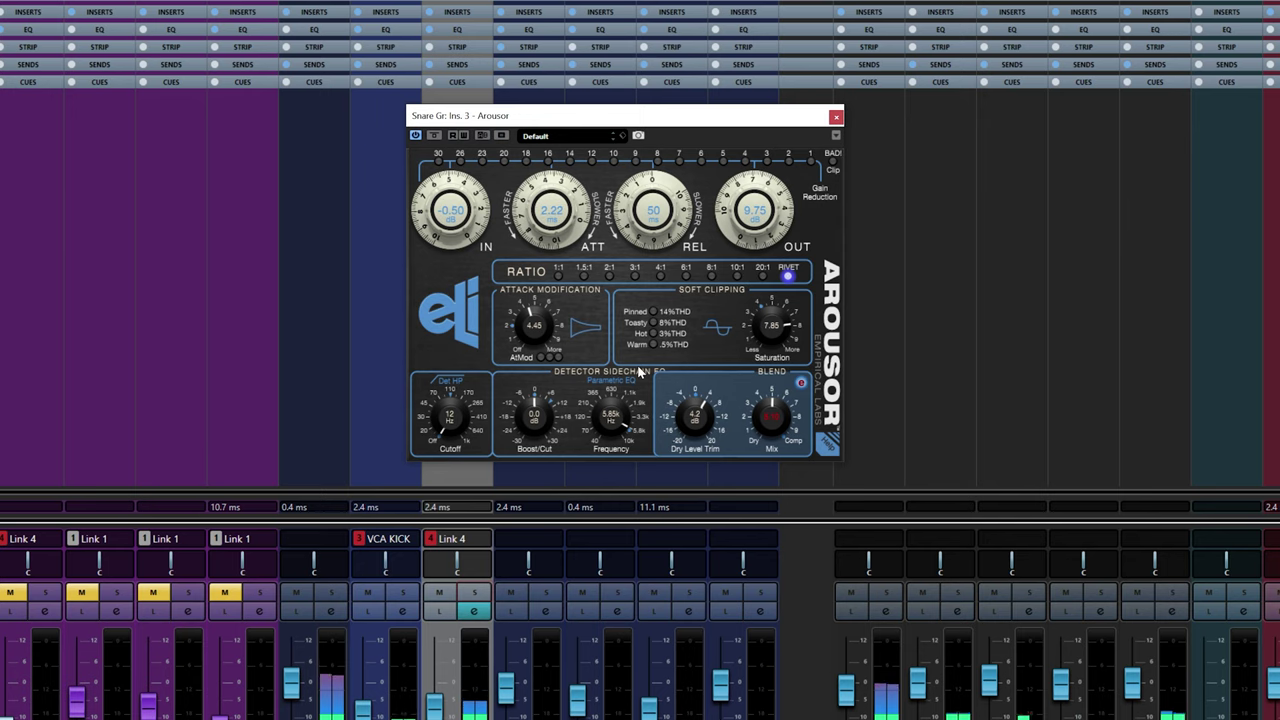
- Repeatedly A/B the snare Arousor against bypass, muting one mixer channel, and finish with it active
{"action": "left_click", "coordinate": [434, 137]}
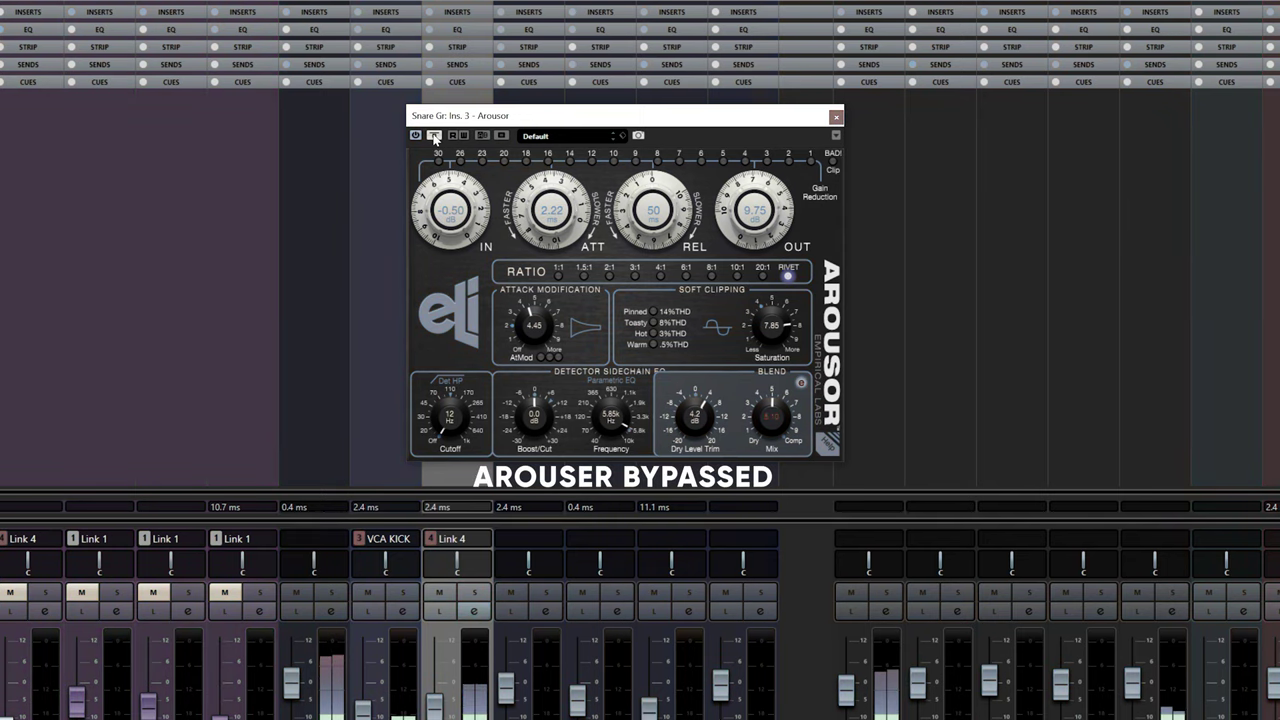
{"action": "left_click", "coordinate": [434, 137]}
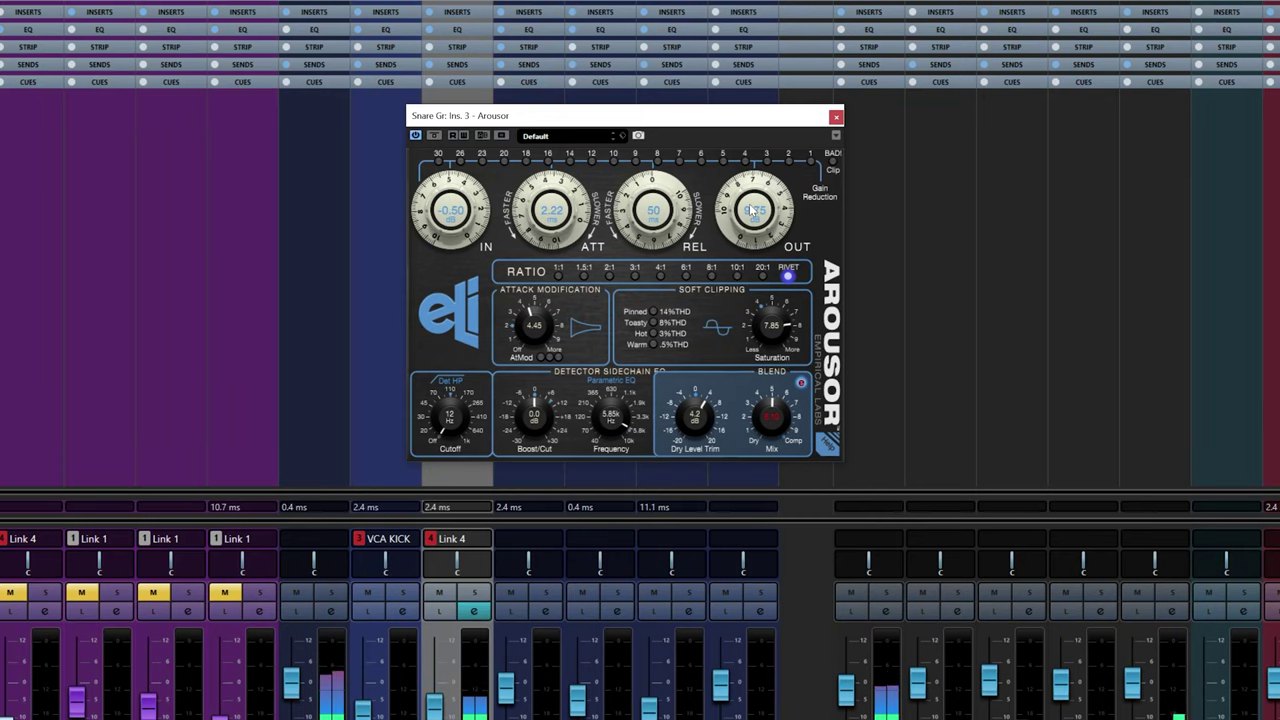
{"action": "left_click", "coordinate": [434, 137]}
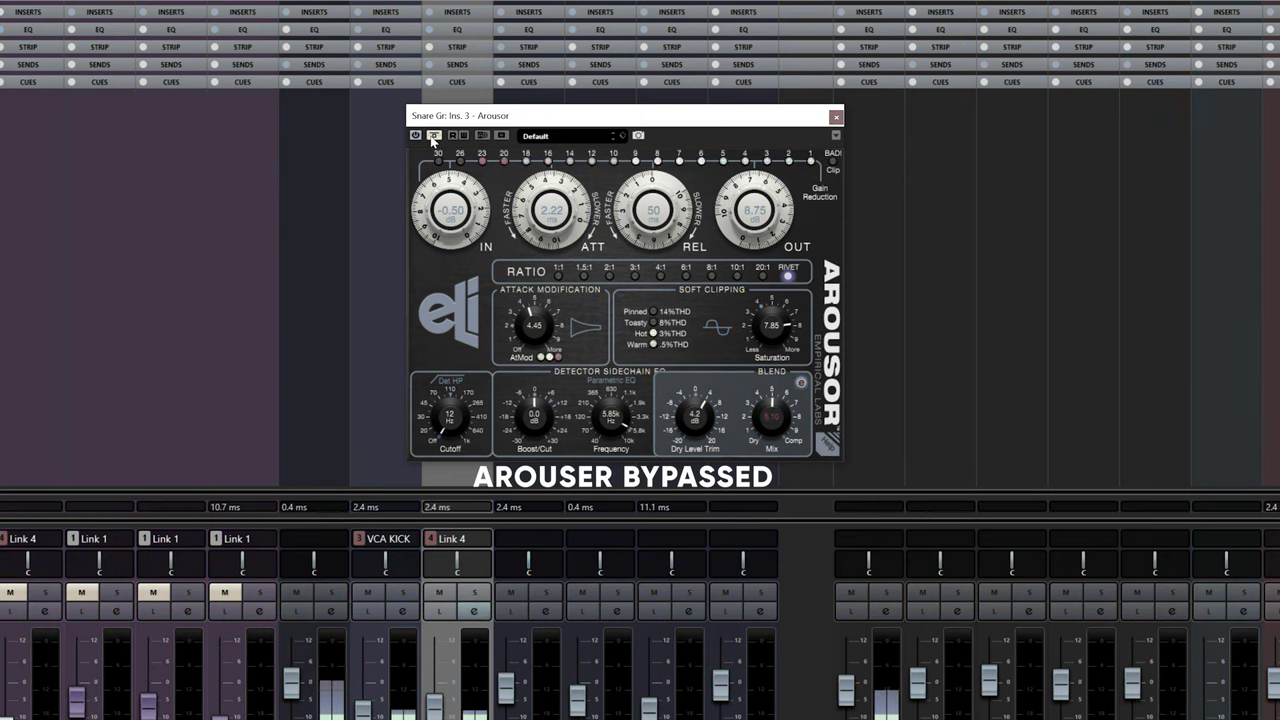
{"action": "left_click", "coordinate": [1137, 592]}
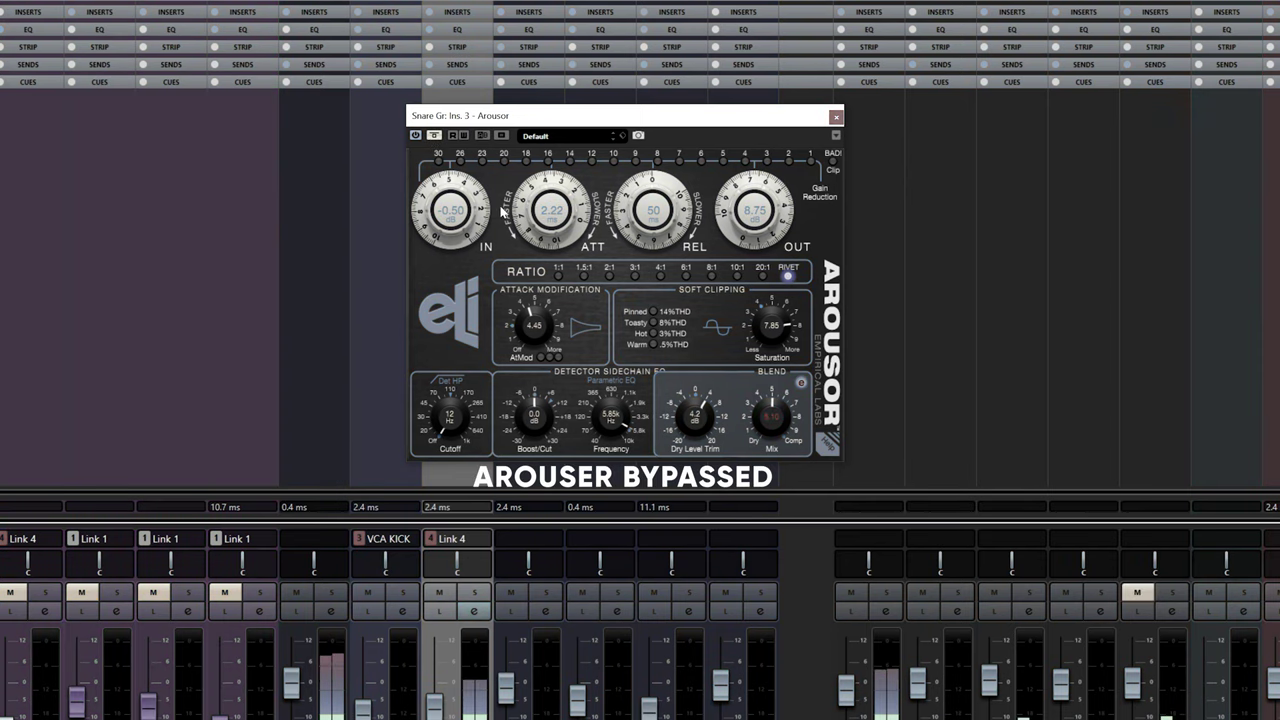
{"action": "left_click", "coordinate": [435, 137]}
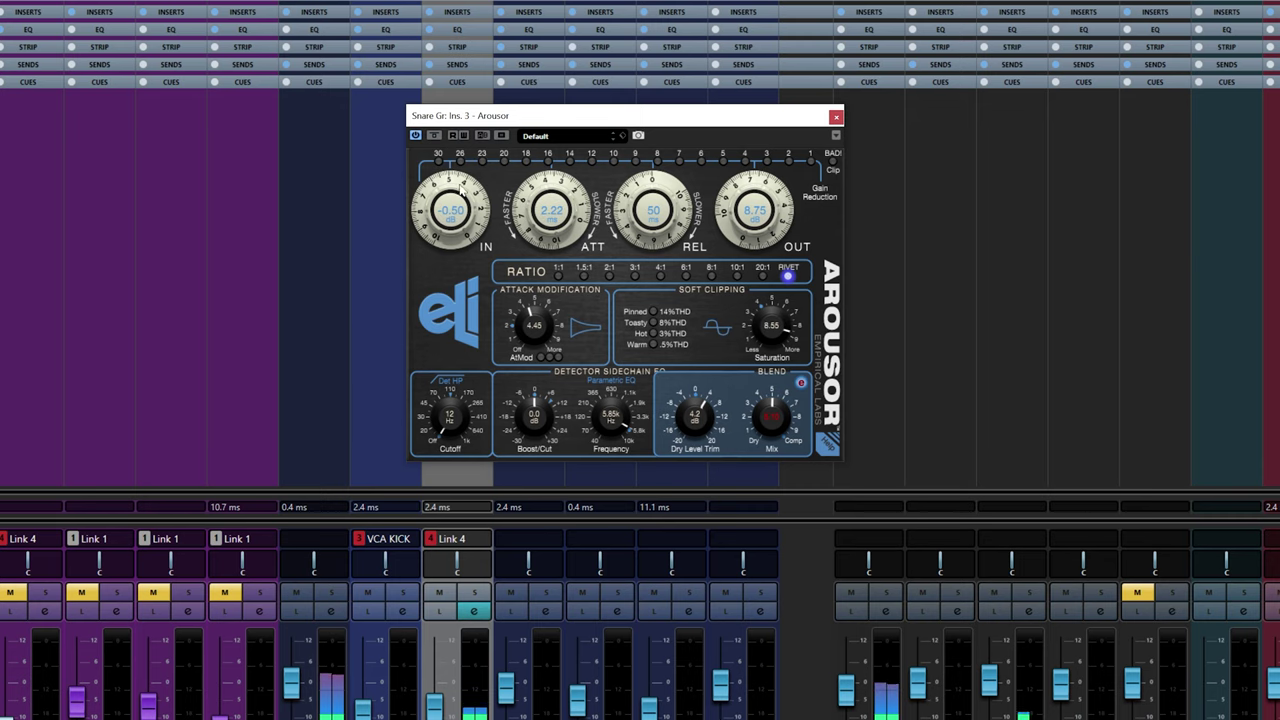
{"action": "left_click", "coordinate": [435, 137]}
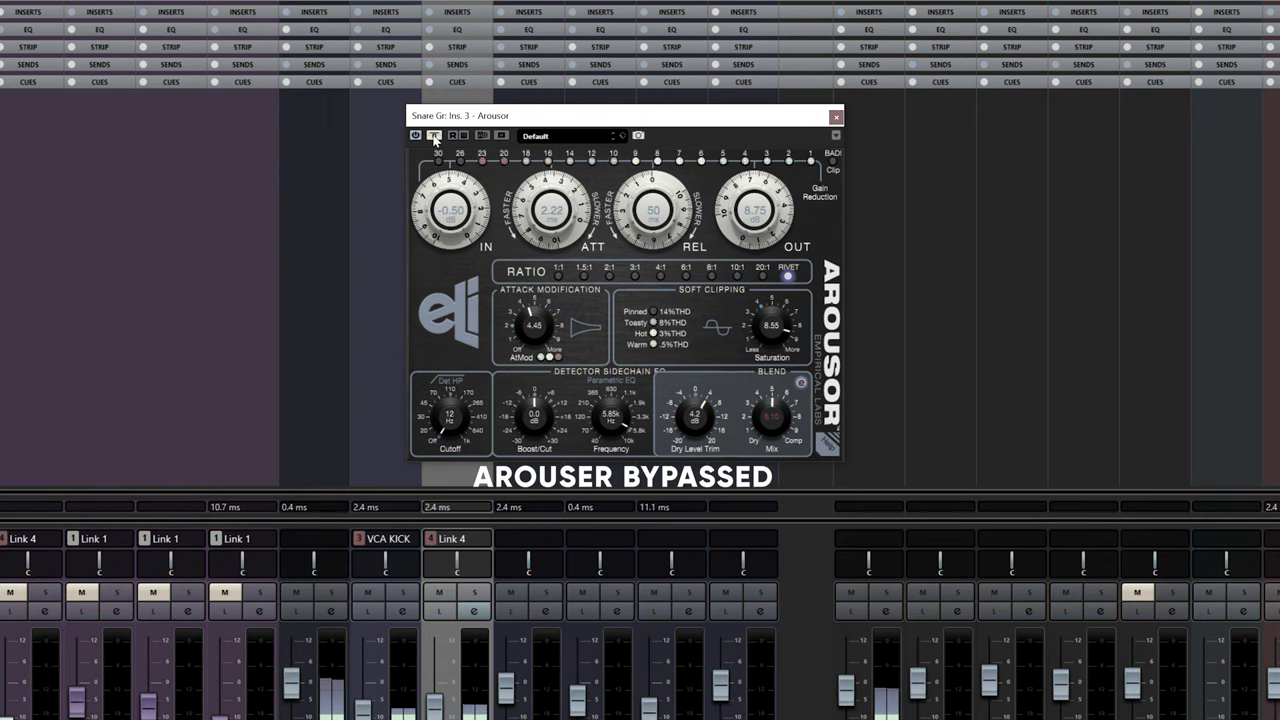
{"action": "left_click", "coordinate": [434, 136]}
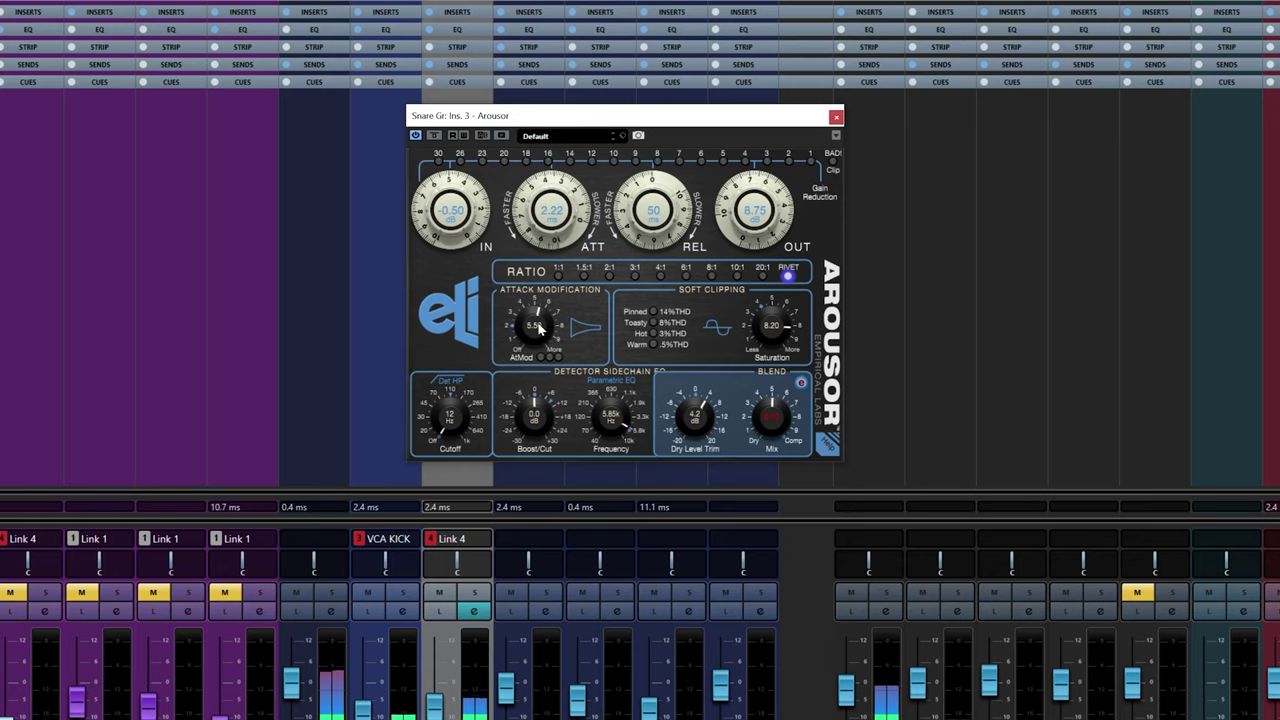
{"action": "left_click", "coordinate": [436, 136]}
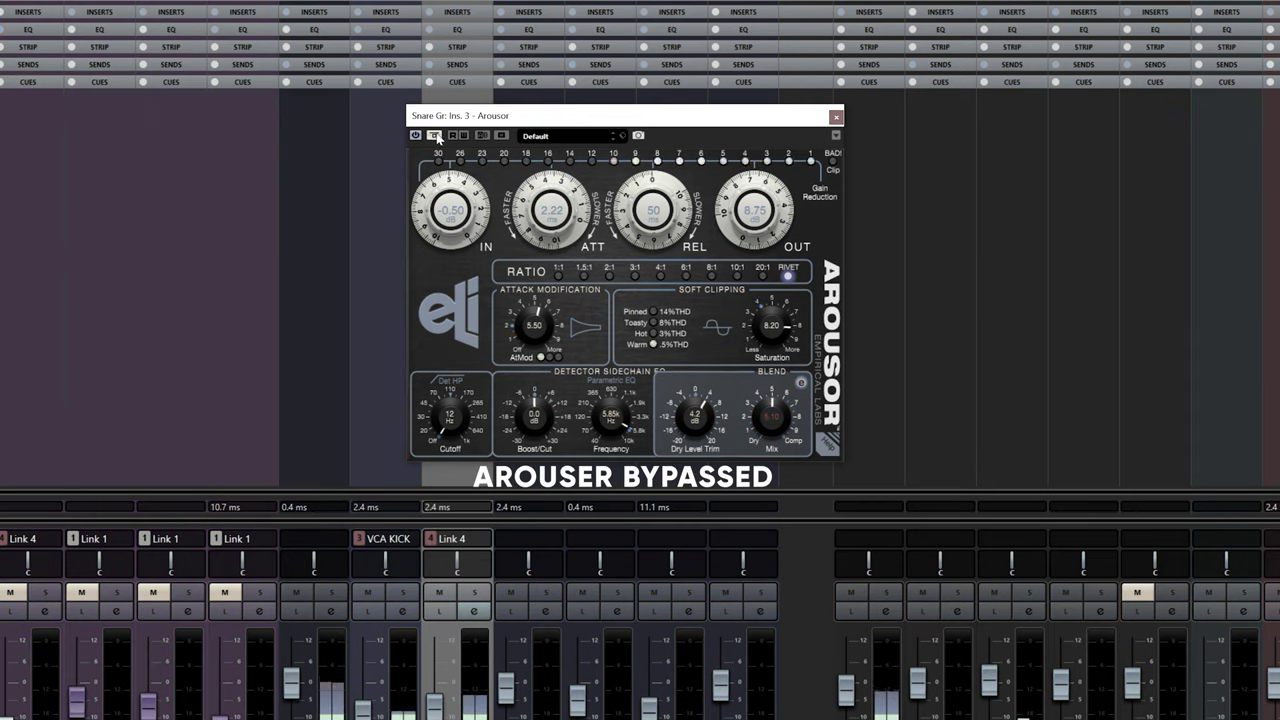
{"action": "left_click", "coordinate": [436, 137]}
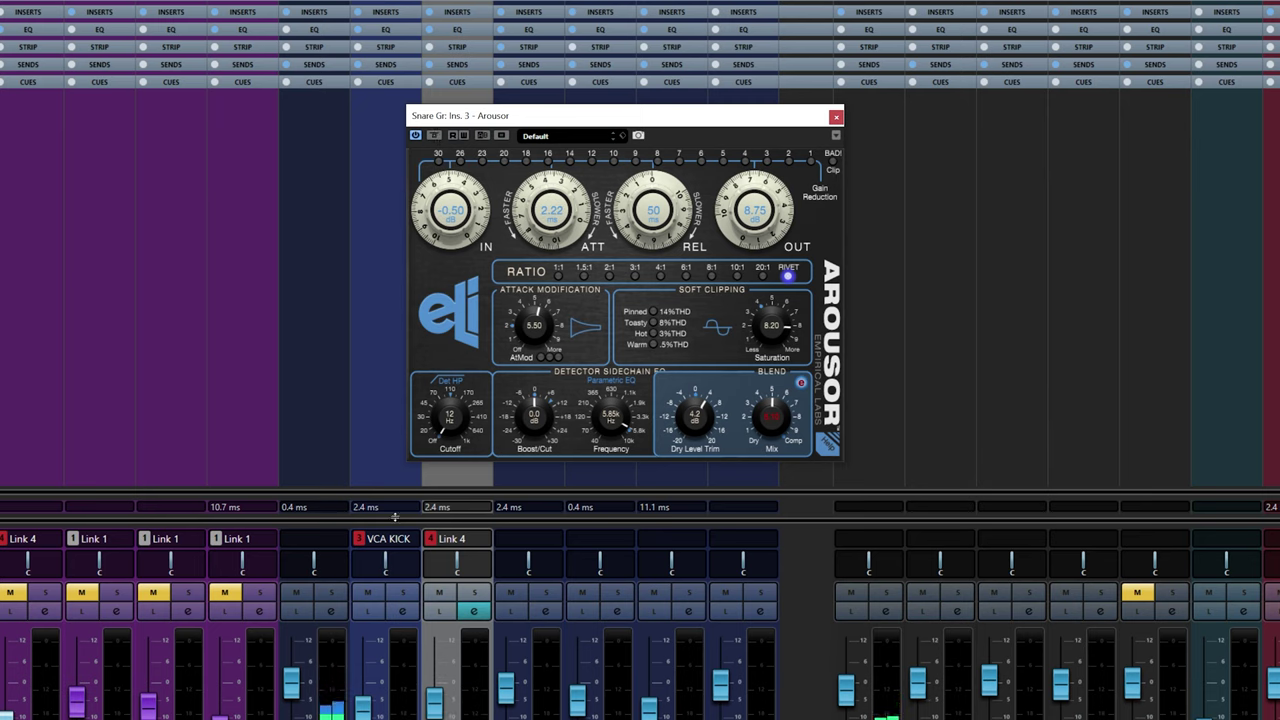
- Unmute Link 1 and the other muted channels, with a final Arousor bypass comparison
{"action": "left_click", "coordinate": [226, 593]}
{"action": "left_click_drag", "start_coordinate": [160, 593], "coordinate": [15, 596]}
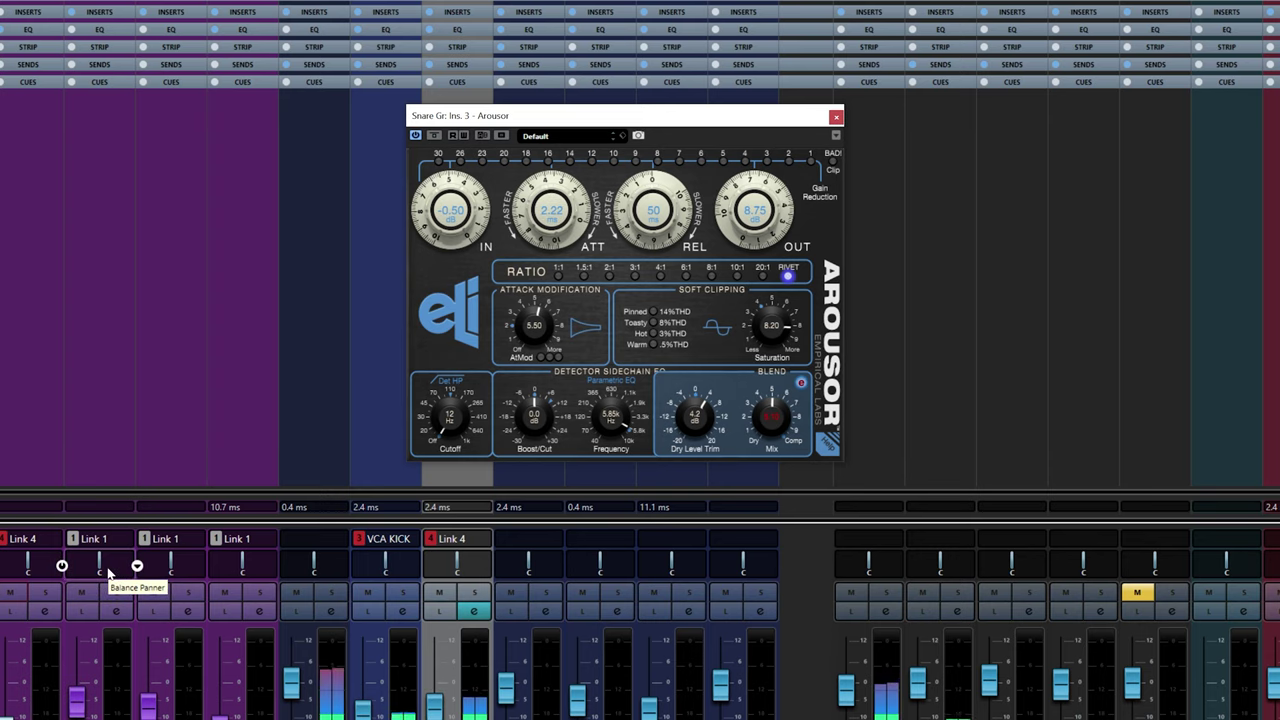
{"action": "left_click", "coordinate": [434, 136]}
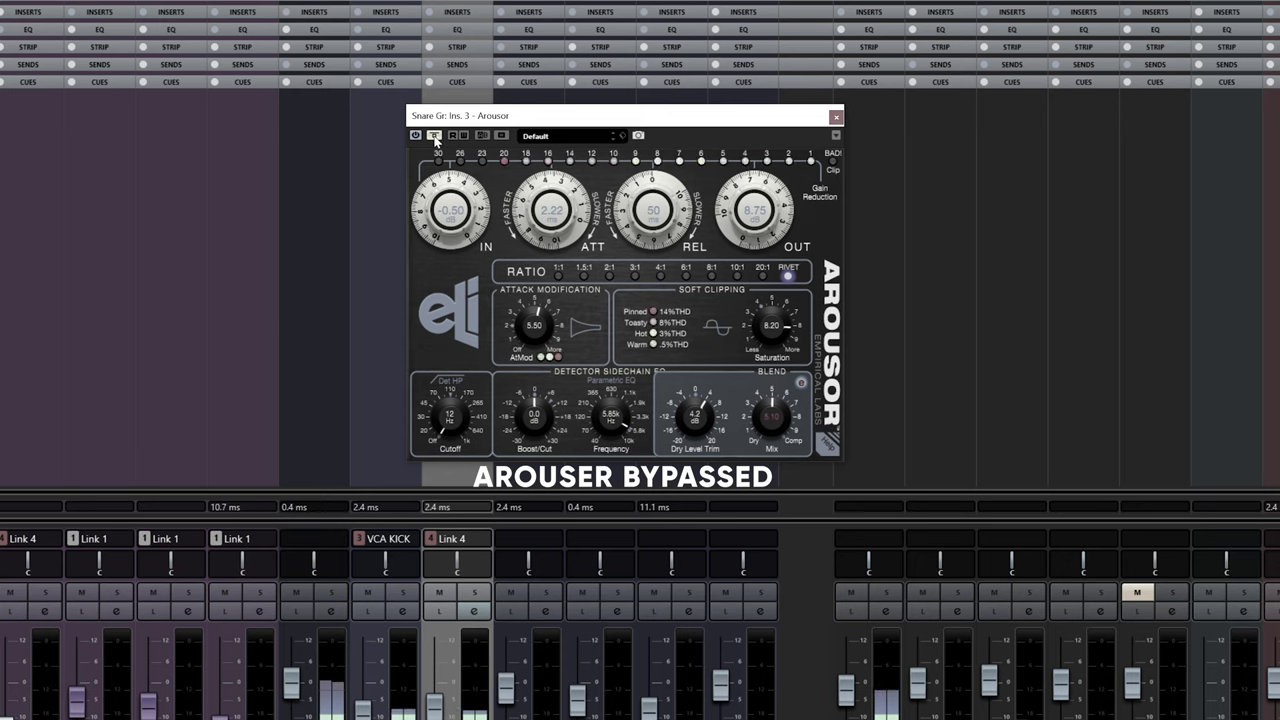
{"action": "left_click", "coordinate": [434, 136]}
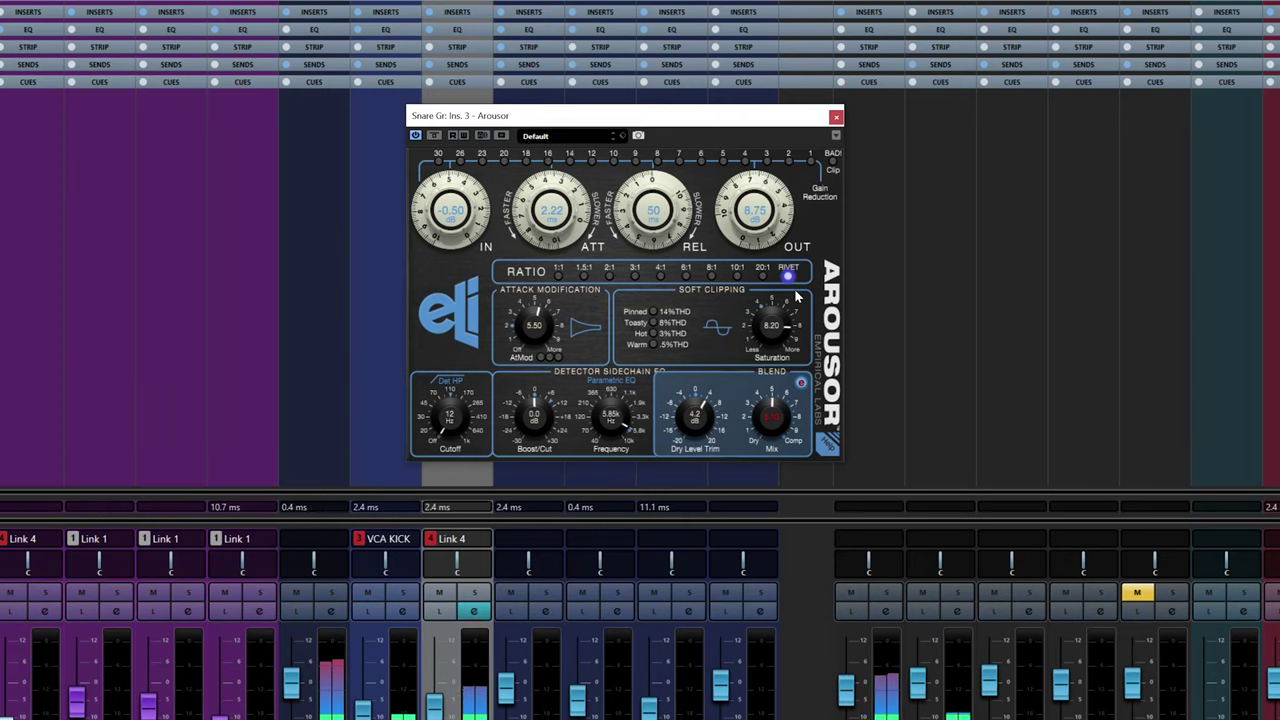
{"action": "left_click", "coordinate": [1137, 592]}
- Close the Arousor, stop playback, scroll to the bass channels and select Bass Gr and Bass Line
{"action": "left_click", "coordinate": [836, 117]}
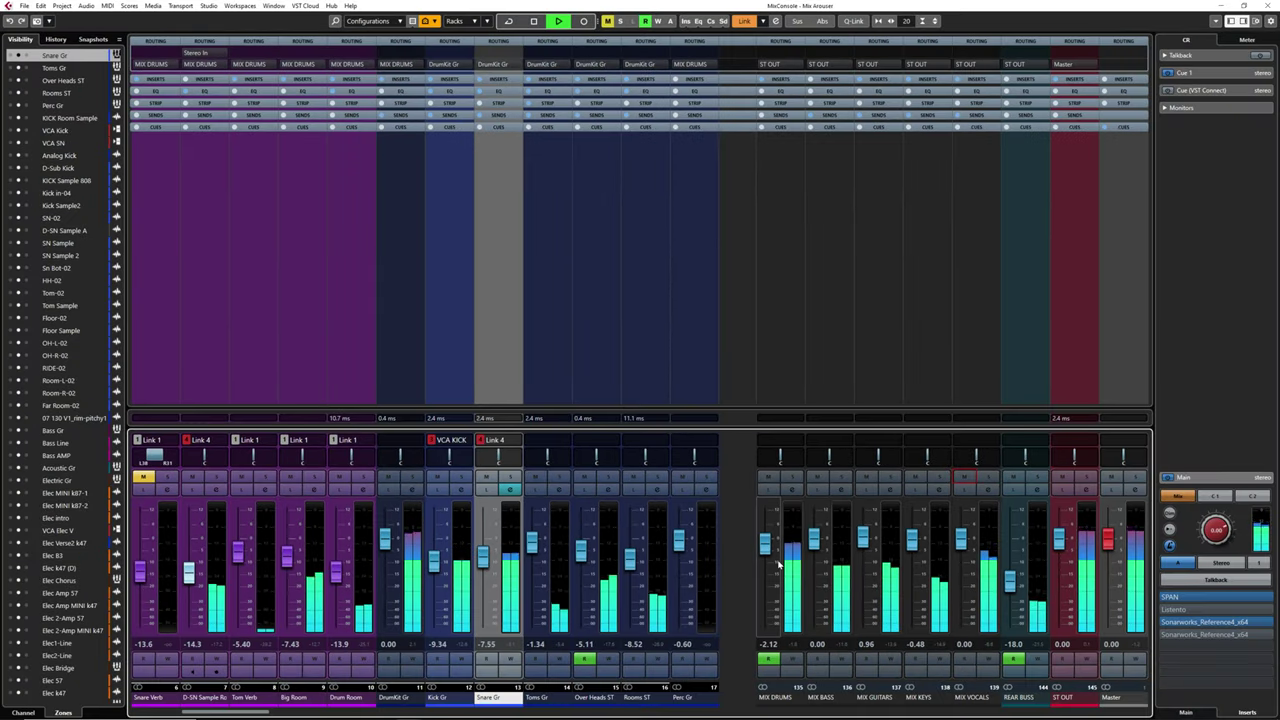
{"action": "key", "text": "space"}
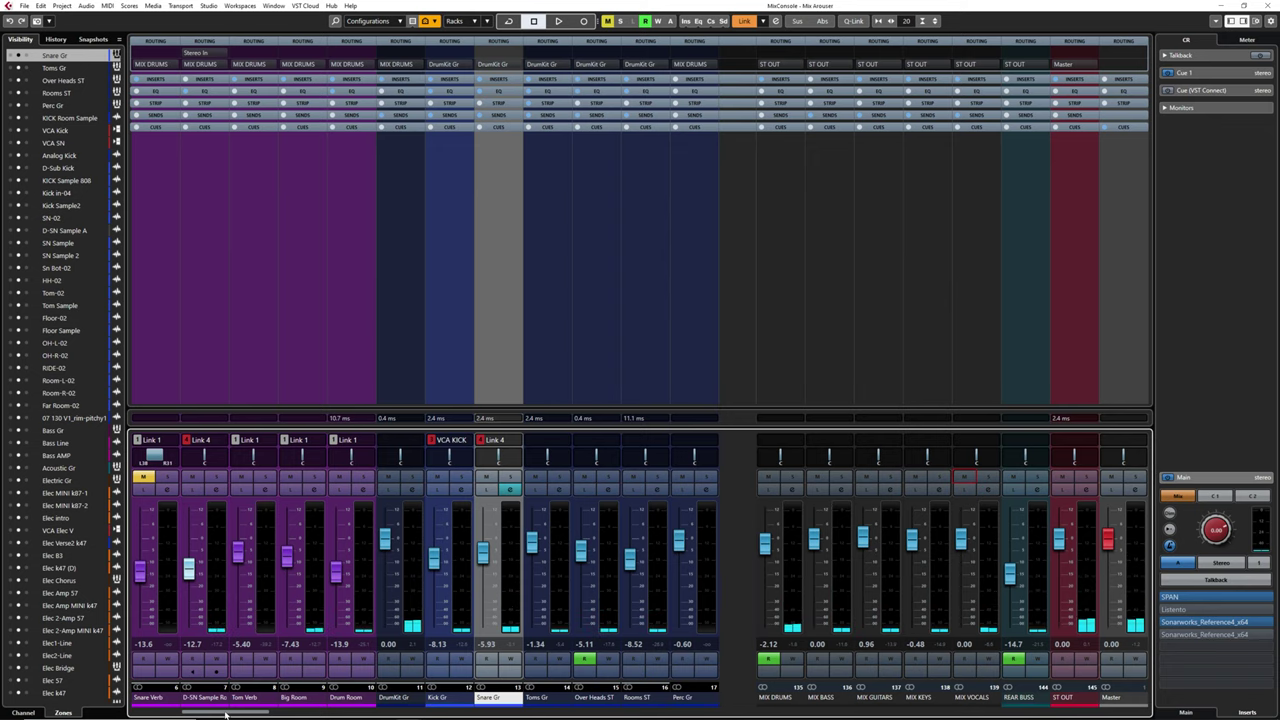
{"action": "left_click_drag", "start_coordinate": [195, 712], "coordinate": [456, 714]}
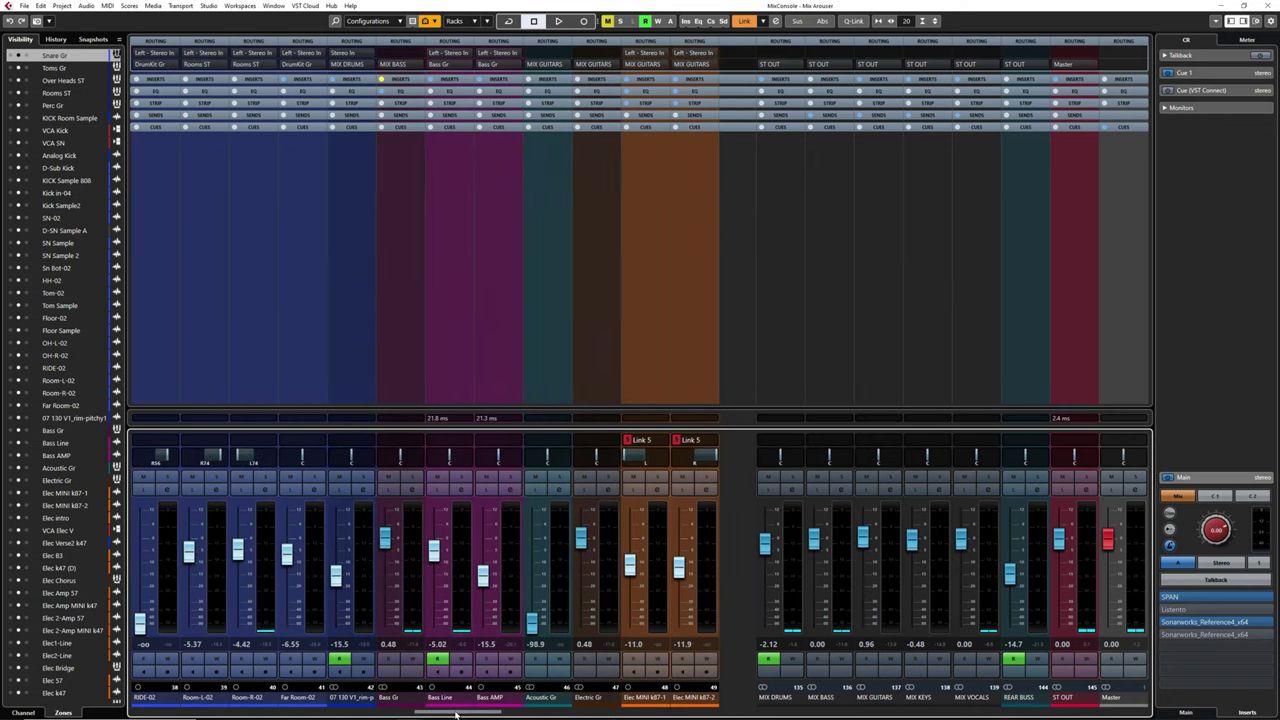
{"action": "left_click", "coordinate": [395, 80]}
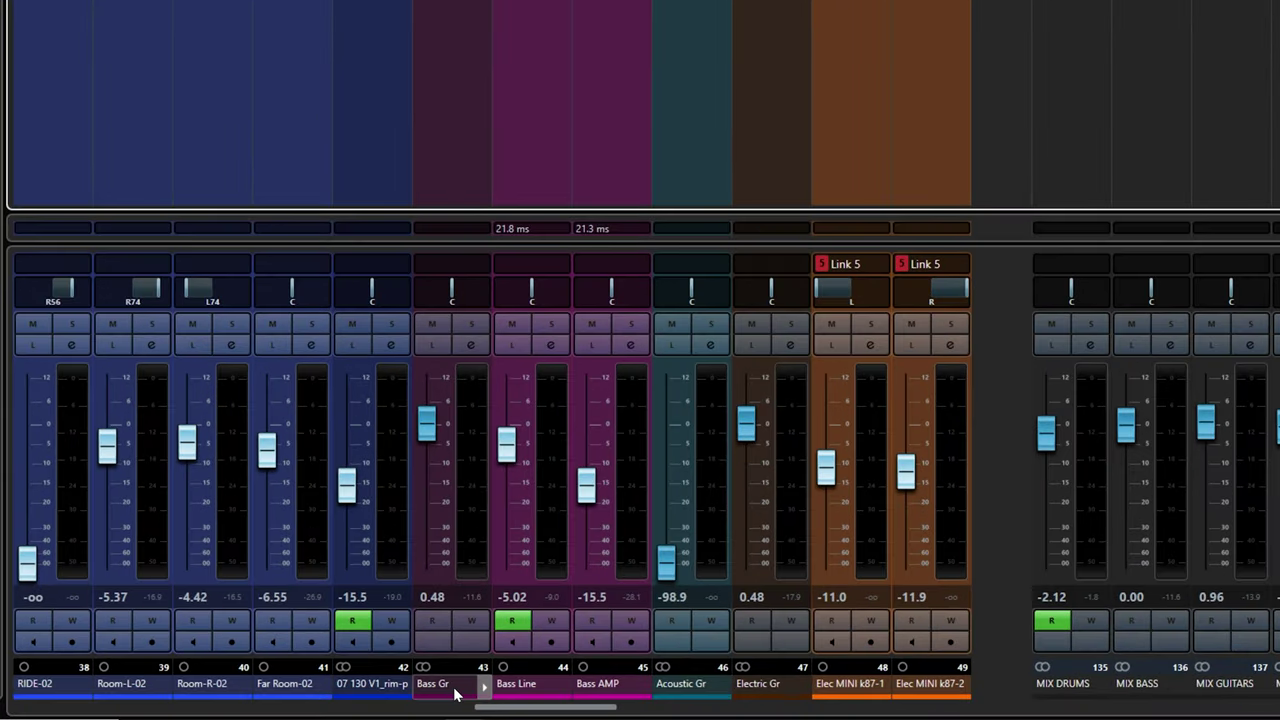
{"action": "left_click", "coordinate": [451, 685]}
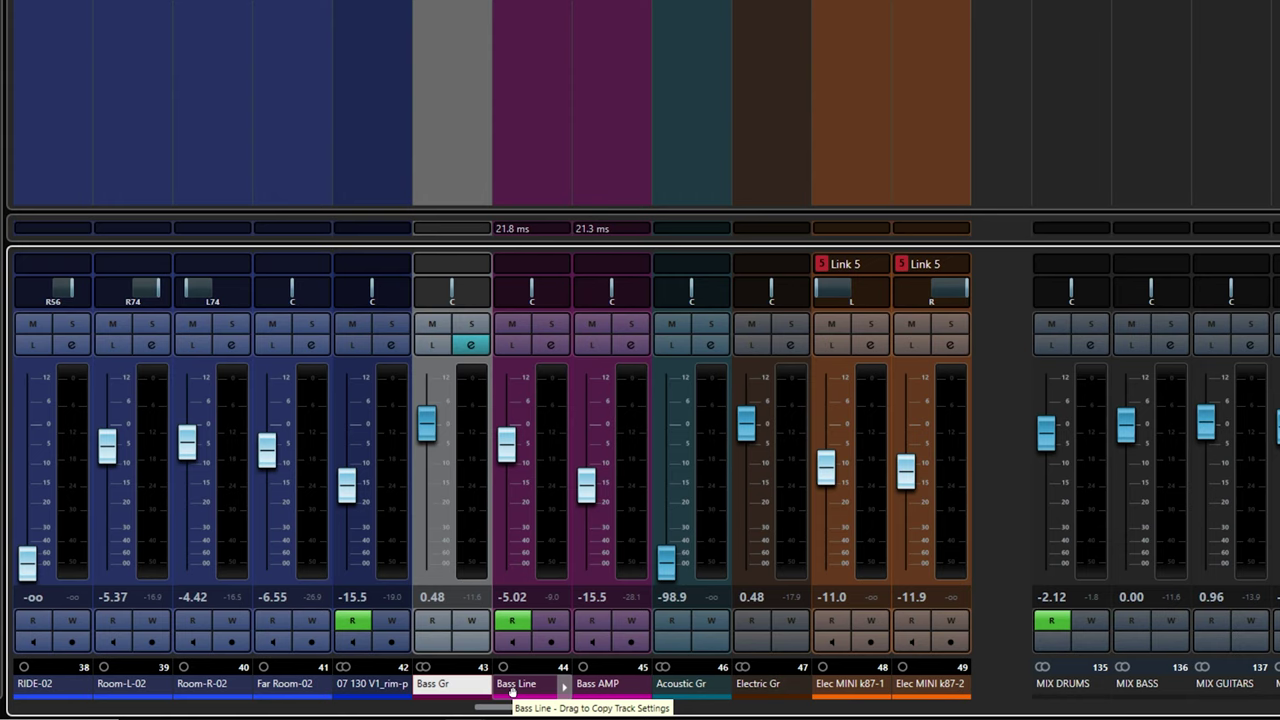
{"action": "left_click", "coordinate": [512, 685]}
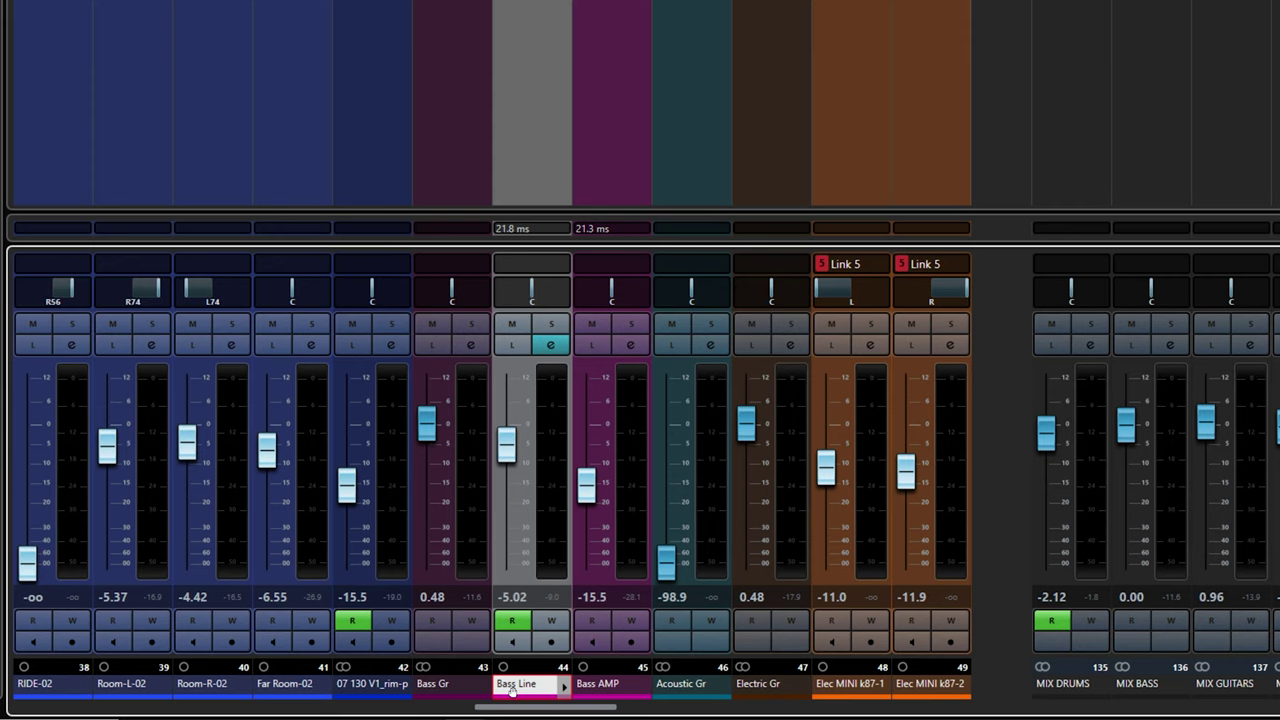
- Solo Bass AMP and lower it to -15.8 dB, then audition Bass Line soloed and clear all solos
{"action": "left_click", "coordinate": [628, 330]}
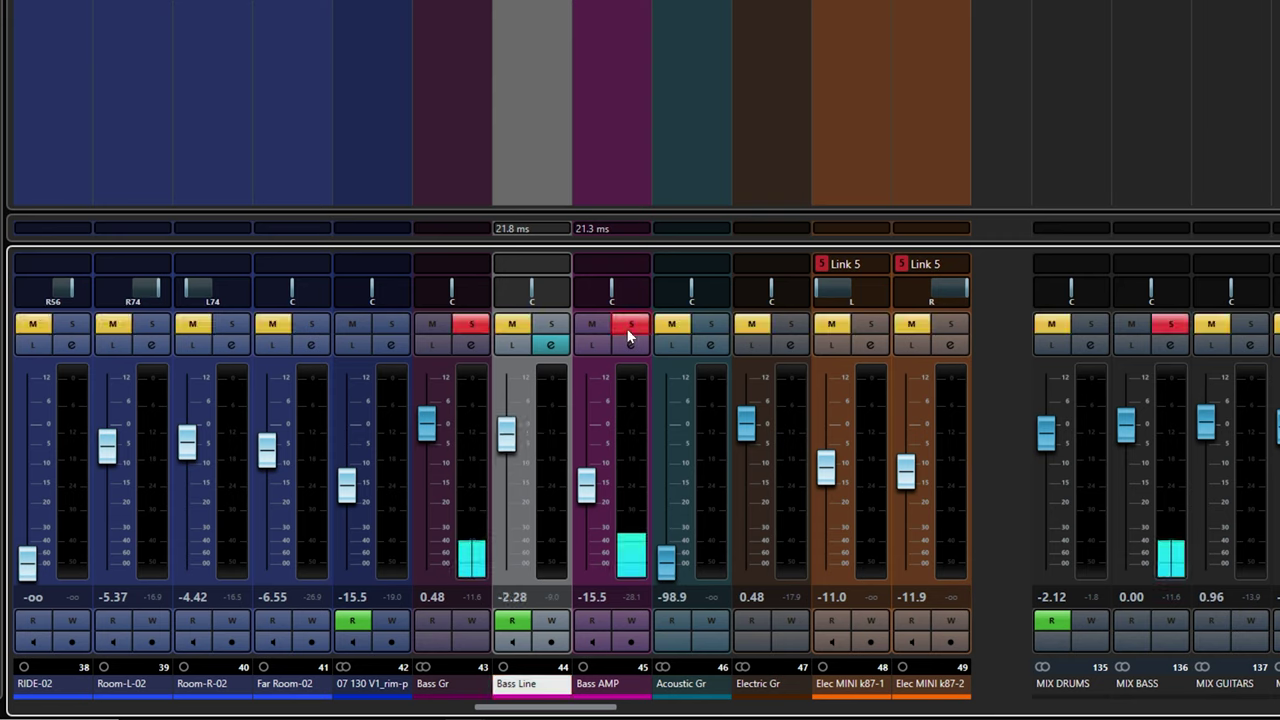
{"action": "mouse_move", "coordinate": [587, 487]}
{"action": "left_mouse_down"}
{"action": "mouse_move", "coordinate": [587, 414]}
{"action": "mouse_move", "coordinate": [590, 490]}
{"action": "left_mouse_up"}
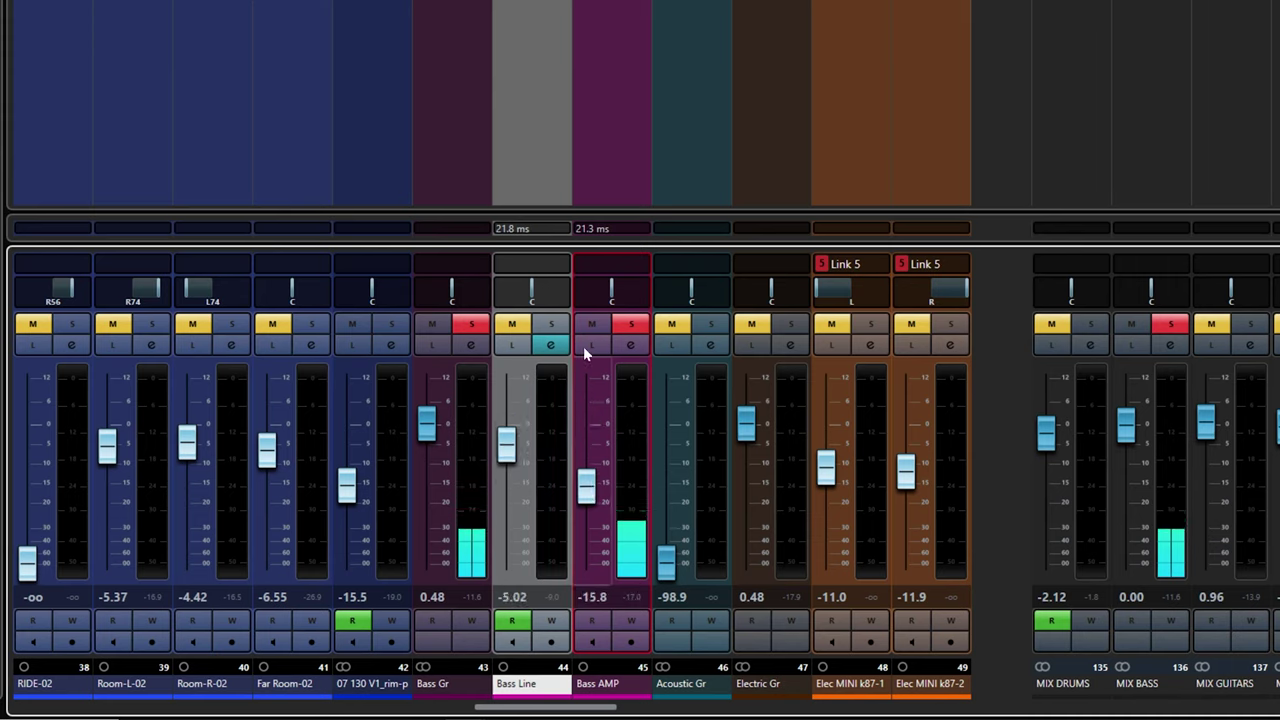
{"action": "key", "text": "s"}
{"action": "left_click", "coordinate": [549, 325]}
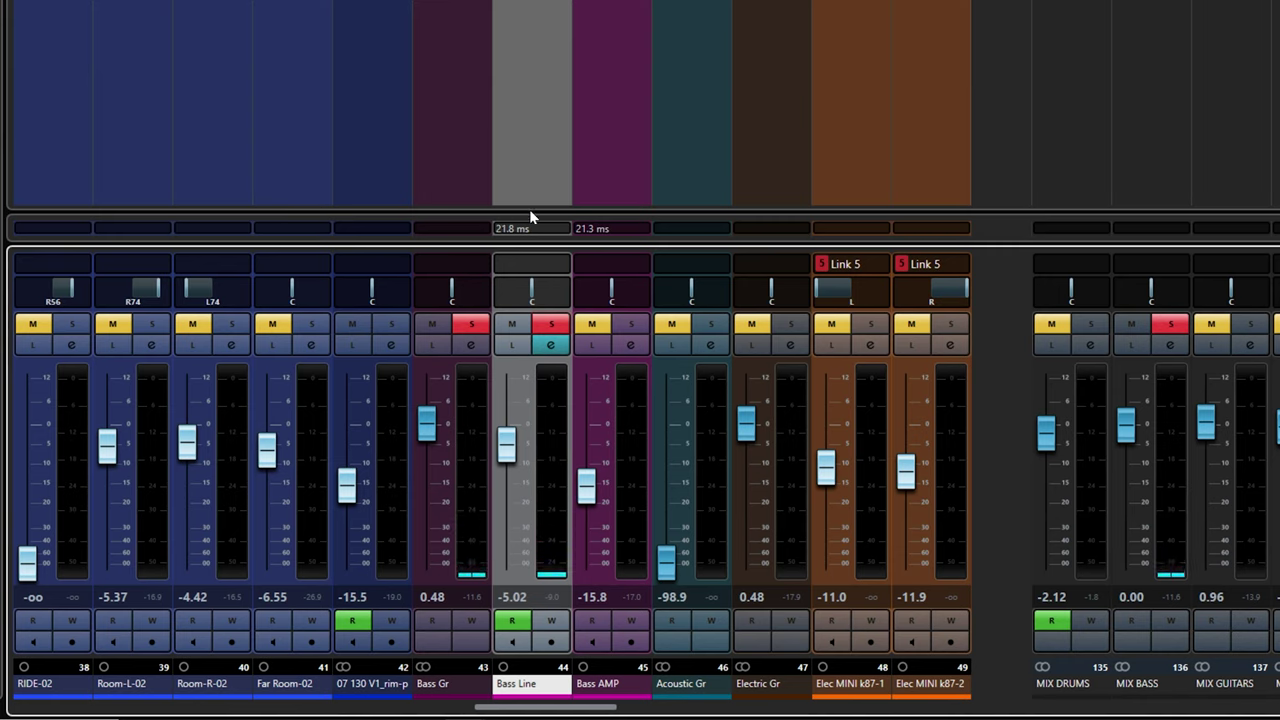
{"action": "left_click", "coordinate": [551, 325]}
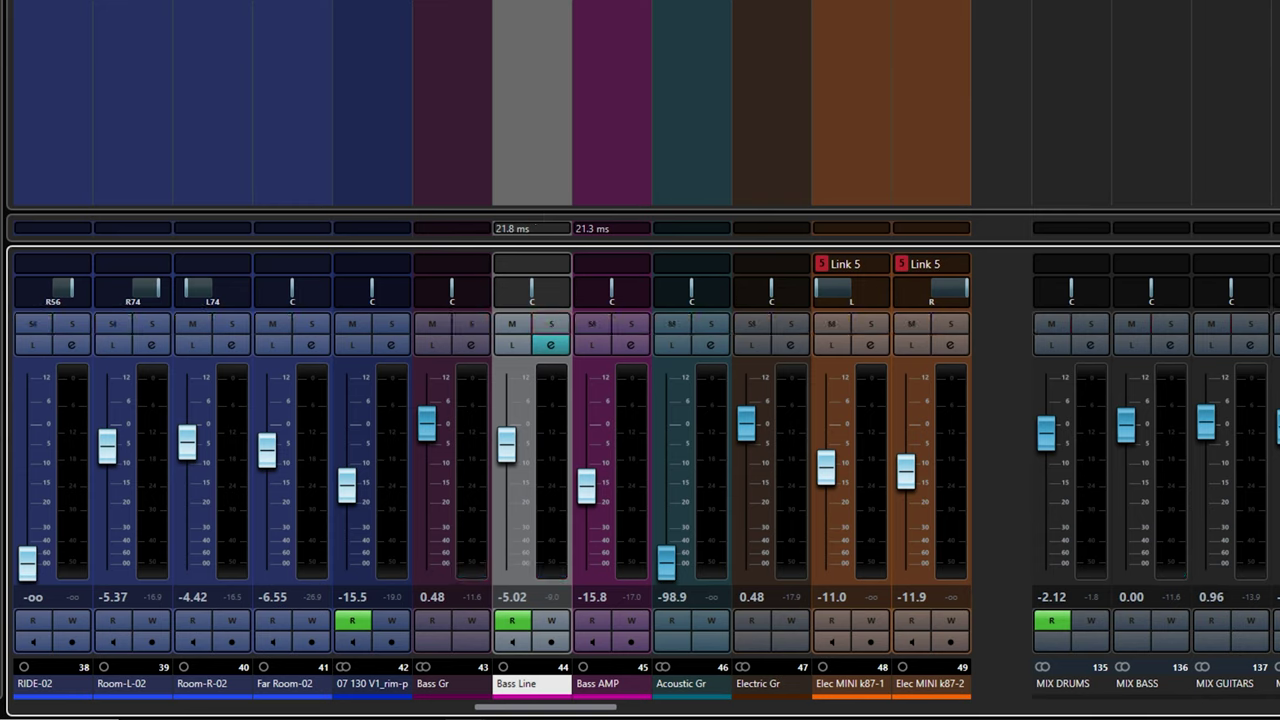
- Solo Bass Gr and A/B its Arousor against bypass, trimming the output to -1.10 dB
{"action": "left_click", "coordinate": [428, 686]}
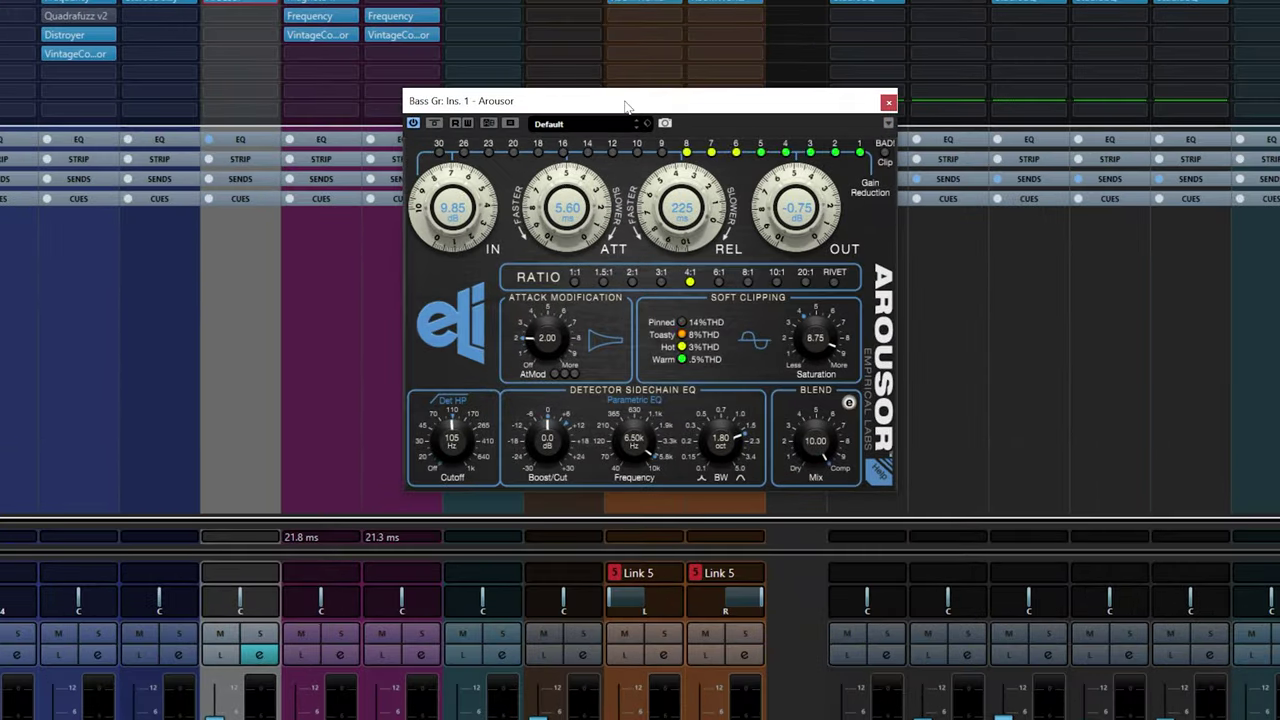
{"action": "left_click", "coordinate": [259, 633]}
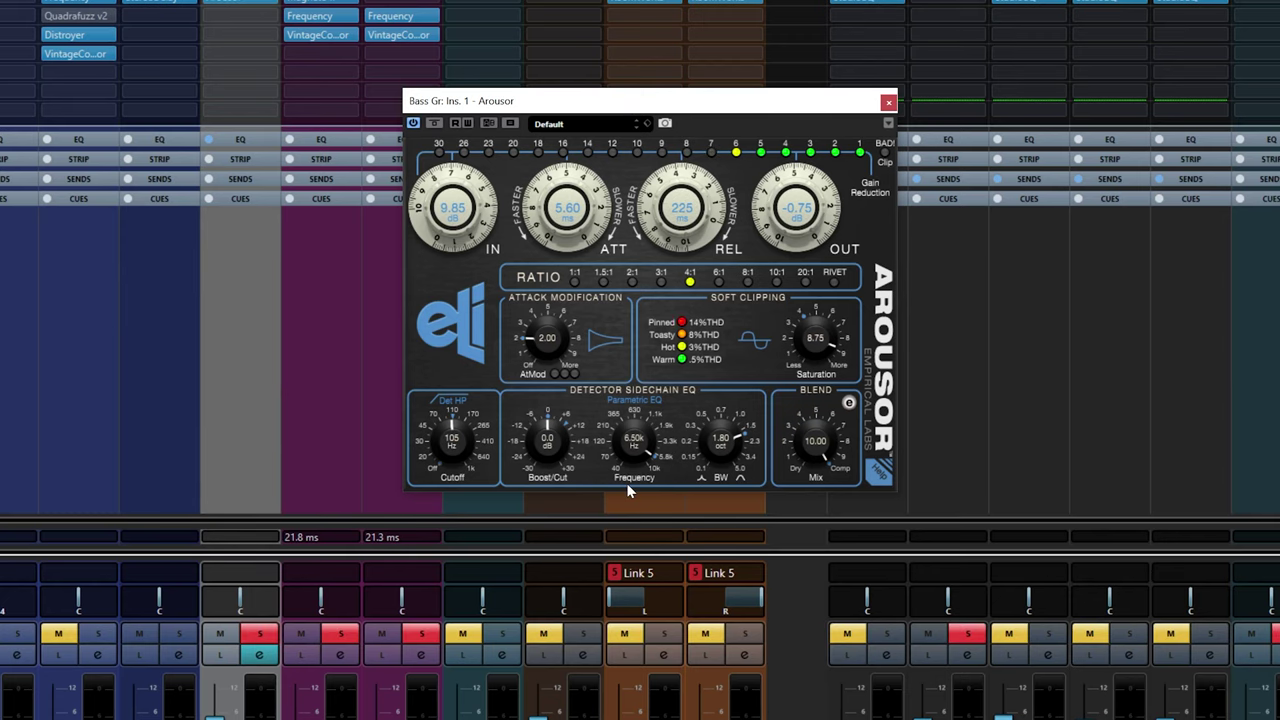
{"action": "left_click", "coordinate": [435, 123]}
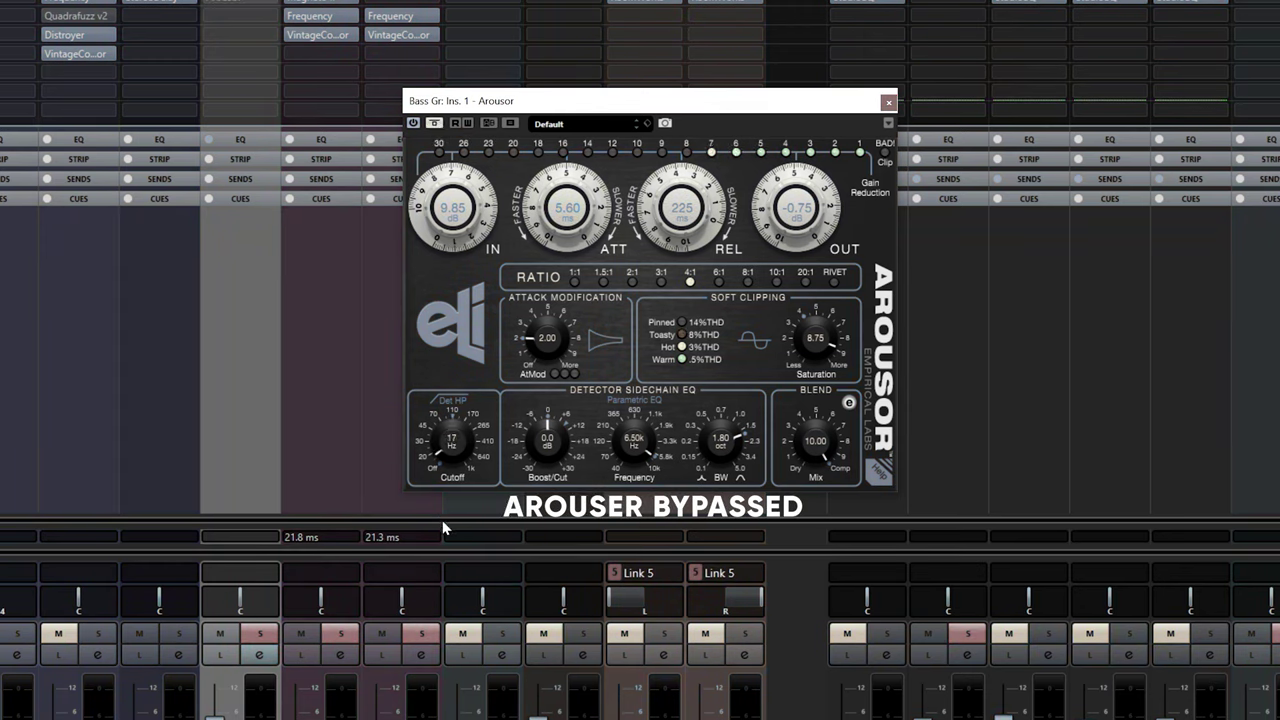
{"action": "left_click", "coordinate": [434, 123]}
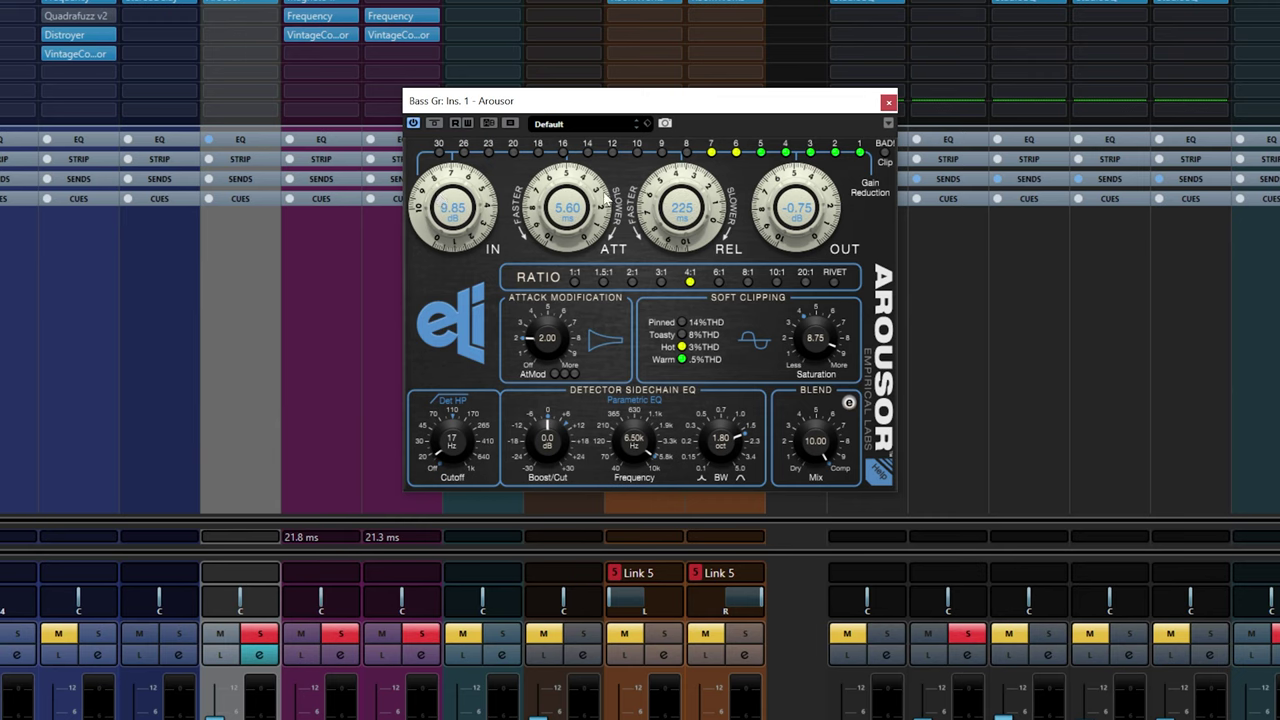
{"action": "left_click", "coordinate": [434, 123]}
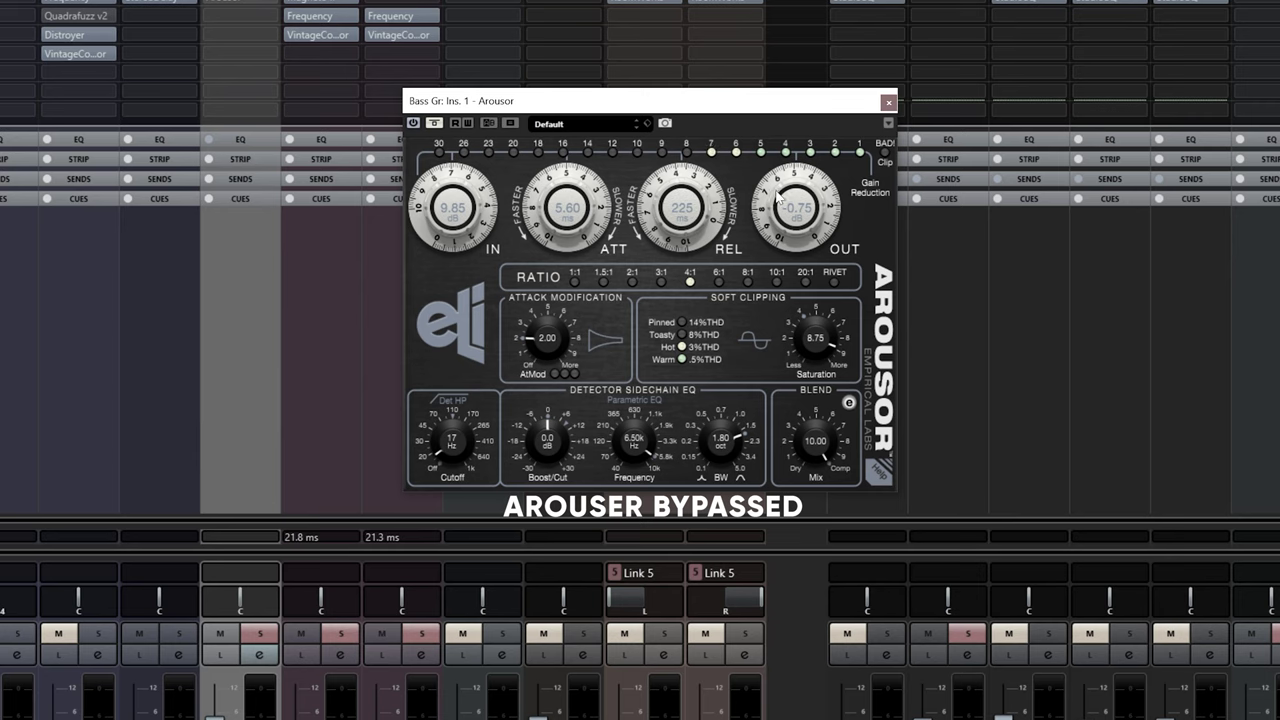
{"action": "left_click", "coordinate": [434, 123]}
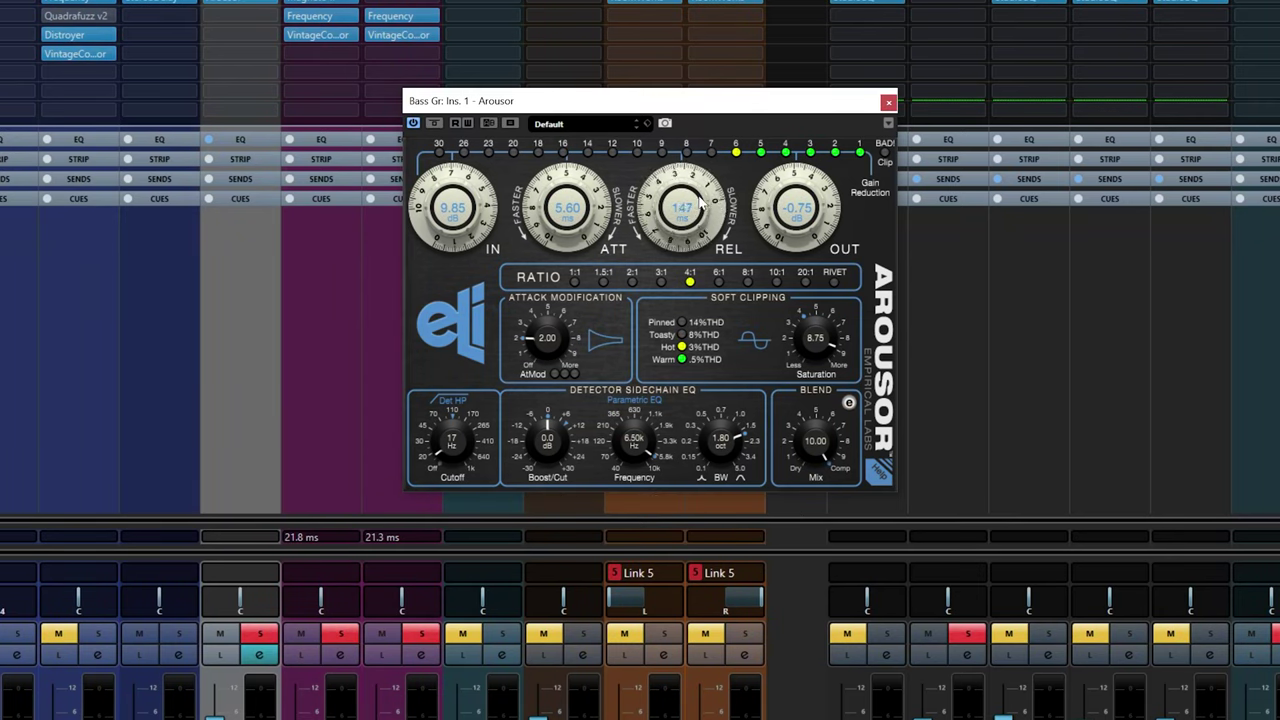
{"action": "scroll", "coordinate": [702, 201], "scroll_direction": "down", "scroll_amount": 2}
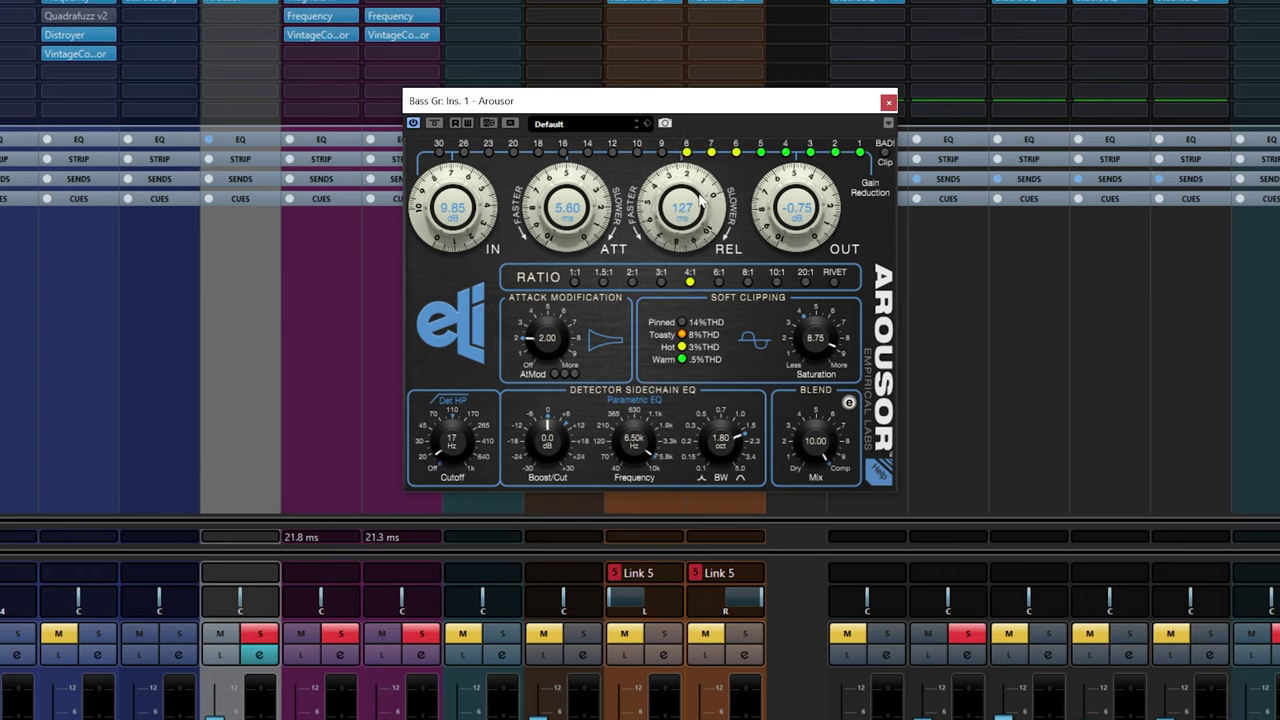
{"action": "left_click", "coordinate": [436, 122]}
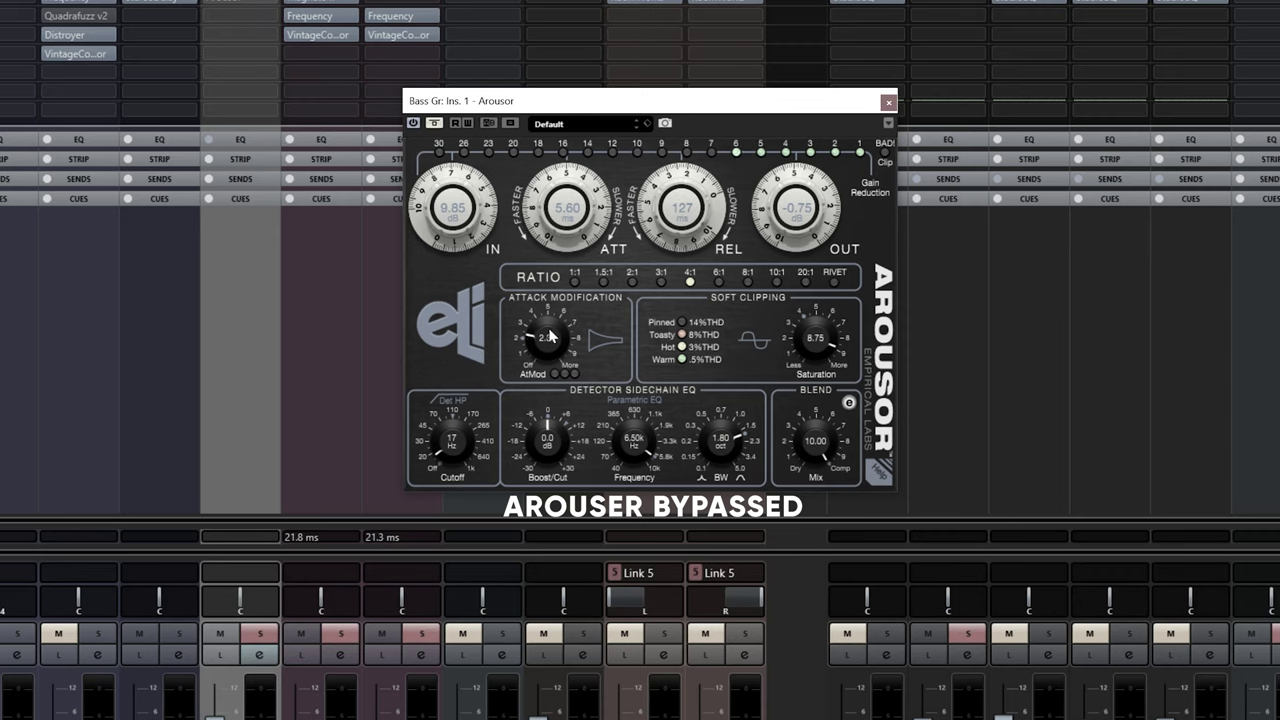
{"action": "left_click", "coordinate": [434, 123]}
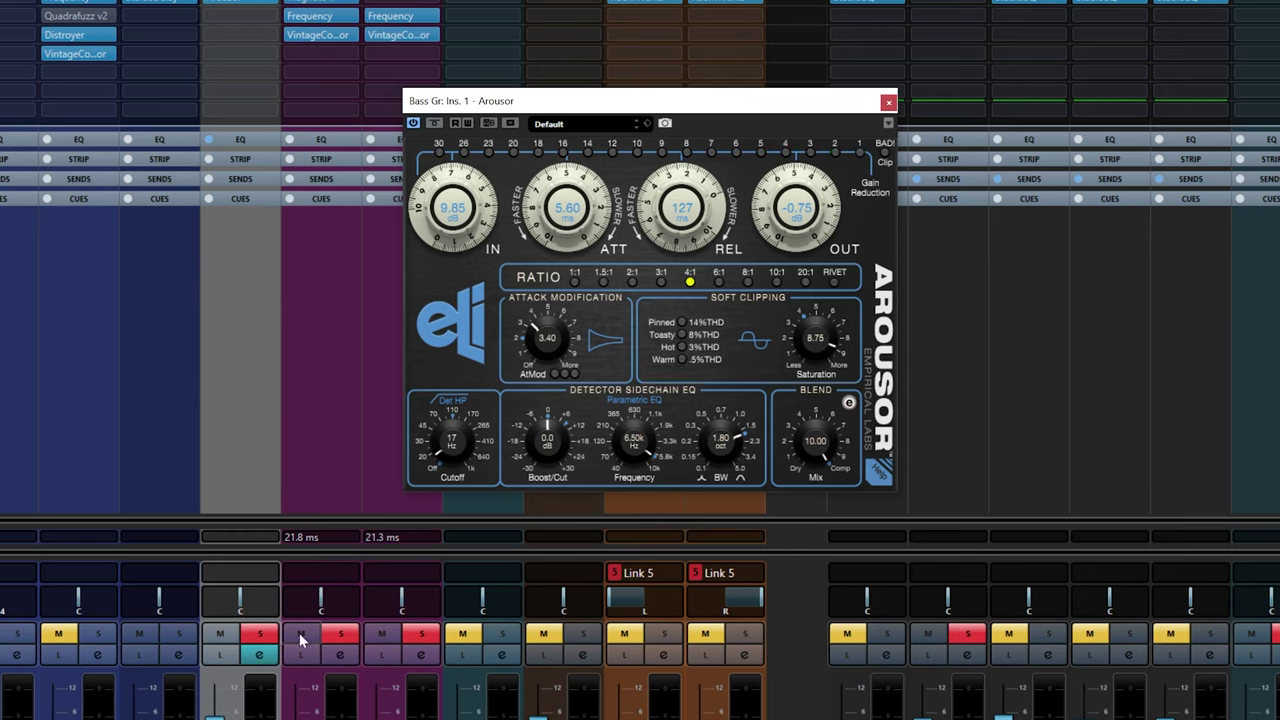
- Unsolo Bass Gr and compare its Arousor against bypass in the full mix, leaving it active
{"action": "left_click", "coordinate": [264, 634]}
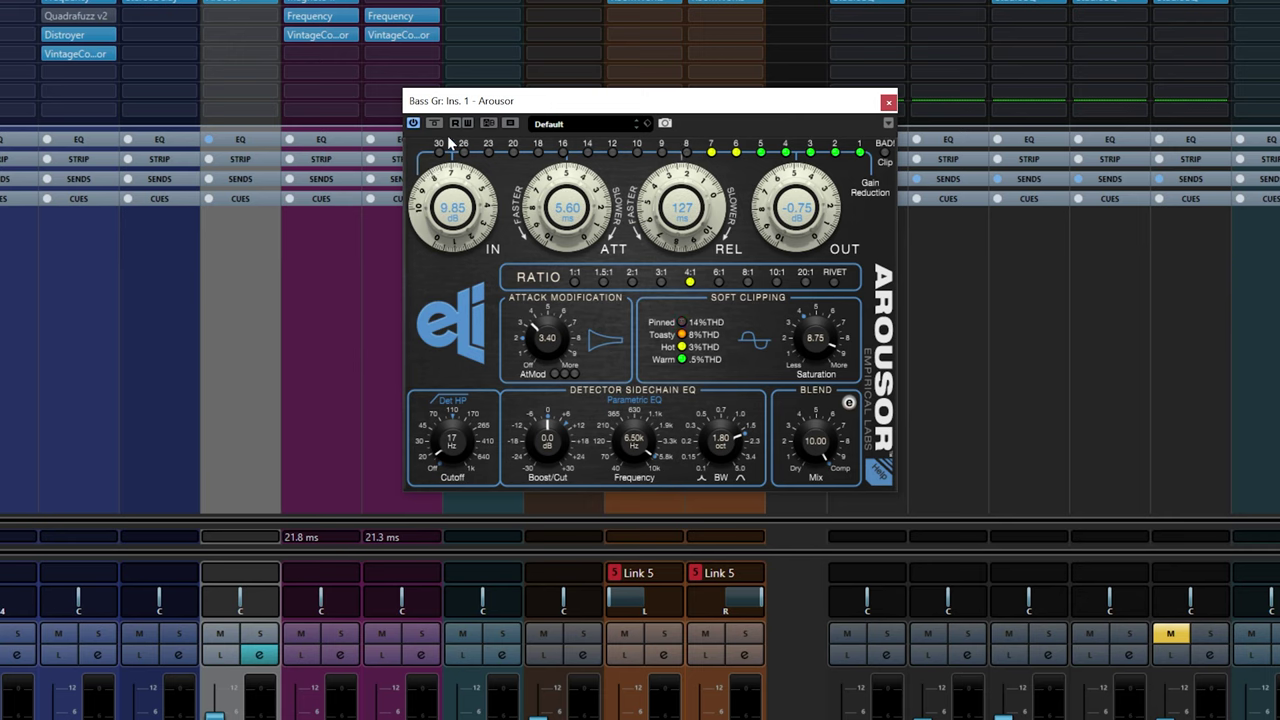
{"action": "left_click", "coordinate": [435, 123]}
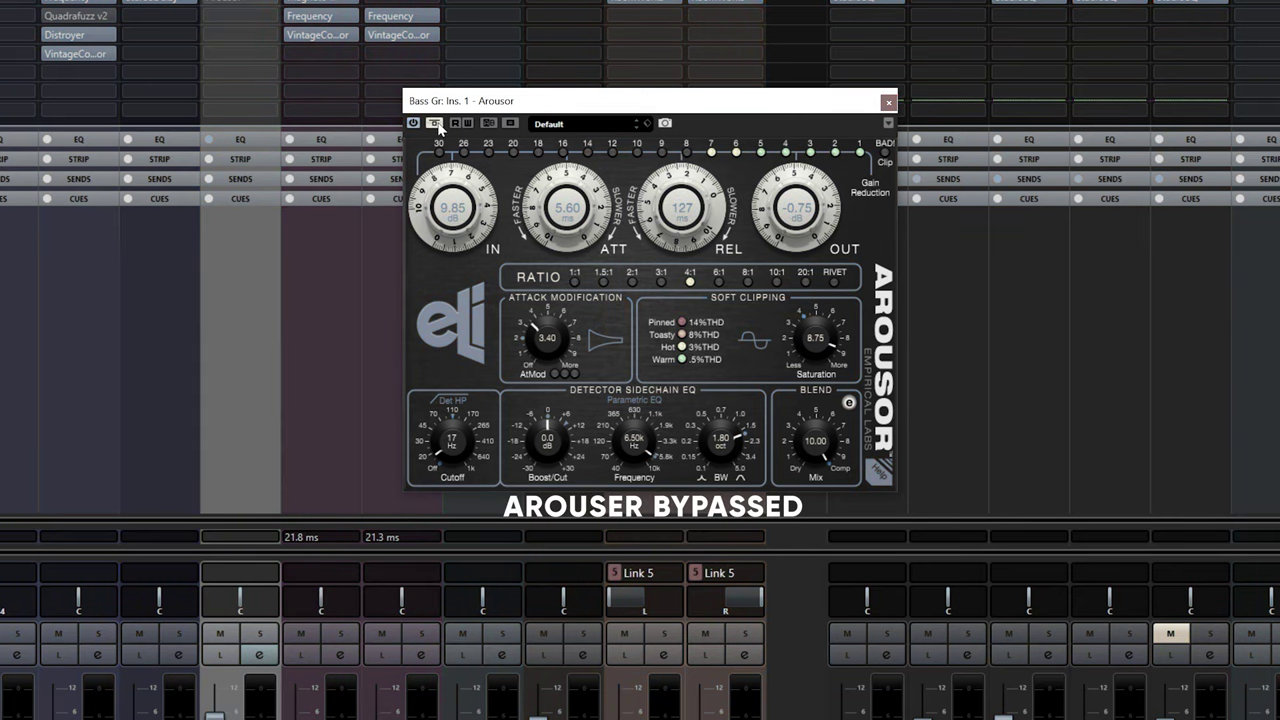
{"action": "scroll", "coordinate": [780, 212], "scroll_direction": "down", "scroll_amount": 3}
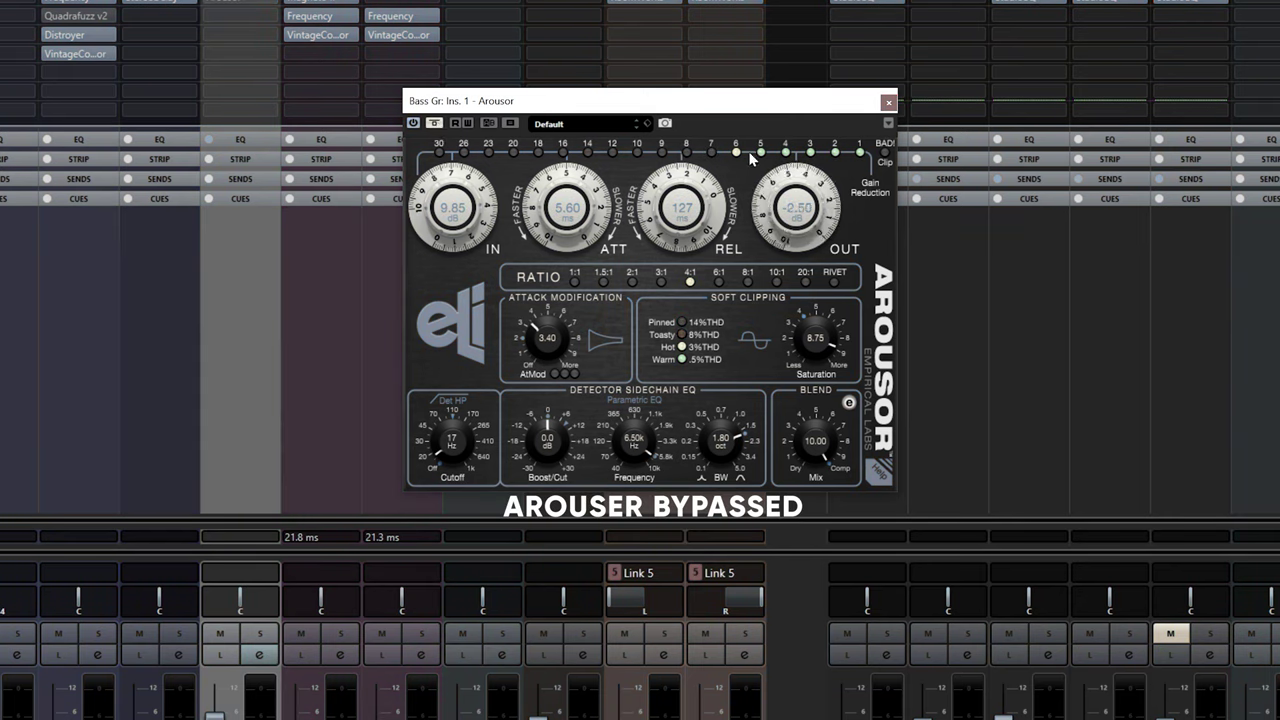
{"action": "scroll", "coordinate": [768, 196], "scroll_direction": "up", "scroll_amount": 3}
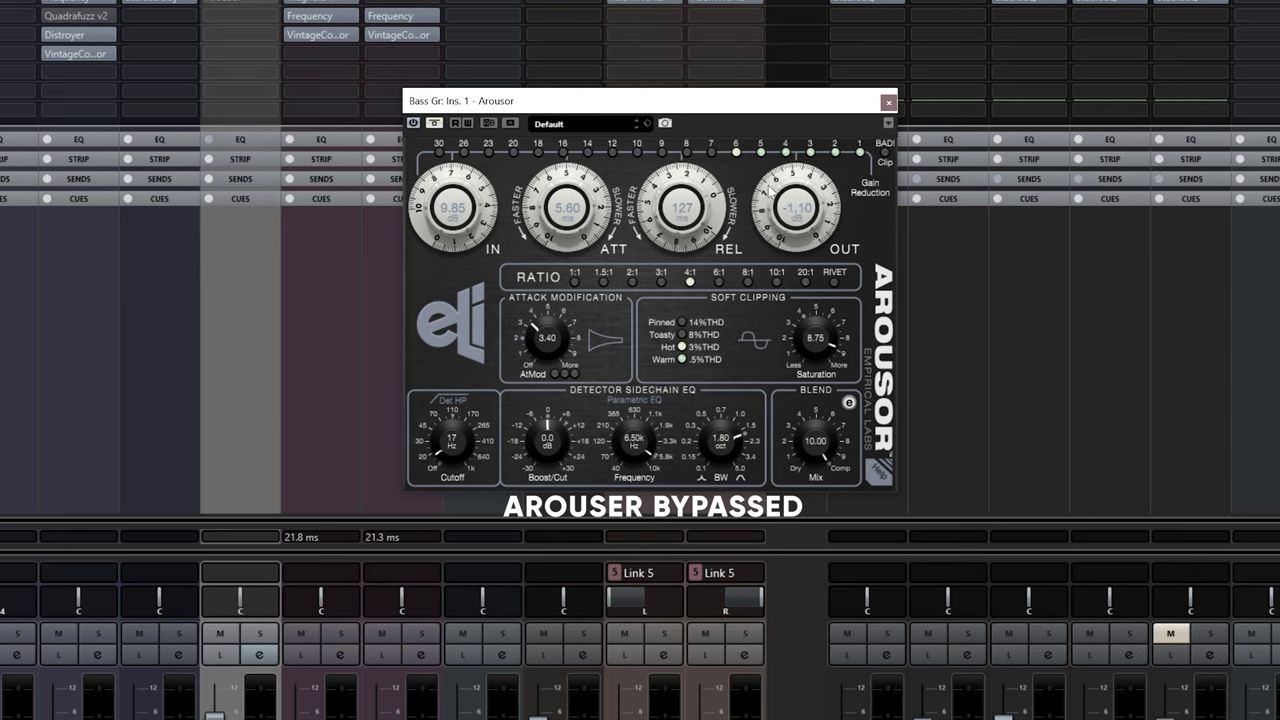
{"action": "left_click", "coordinate": [433, 123]}
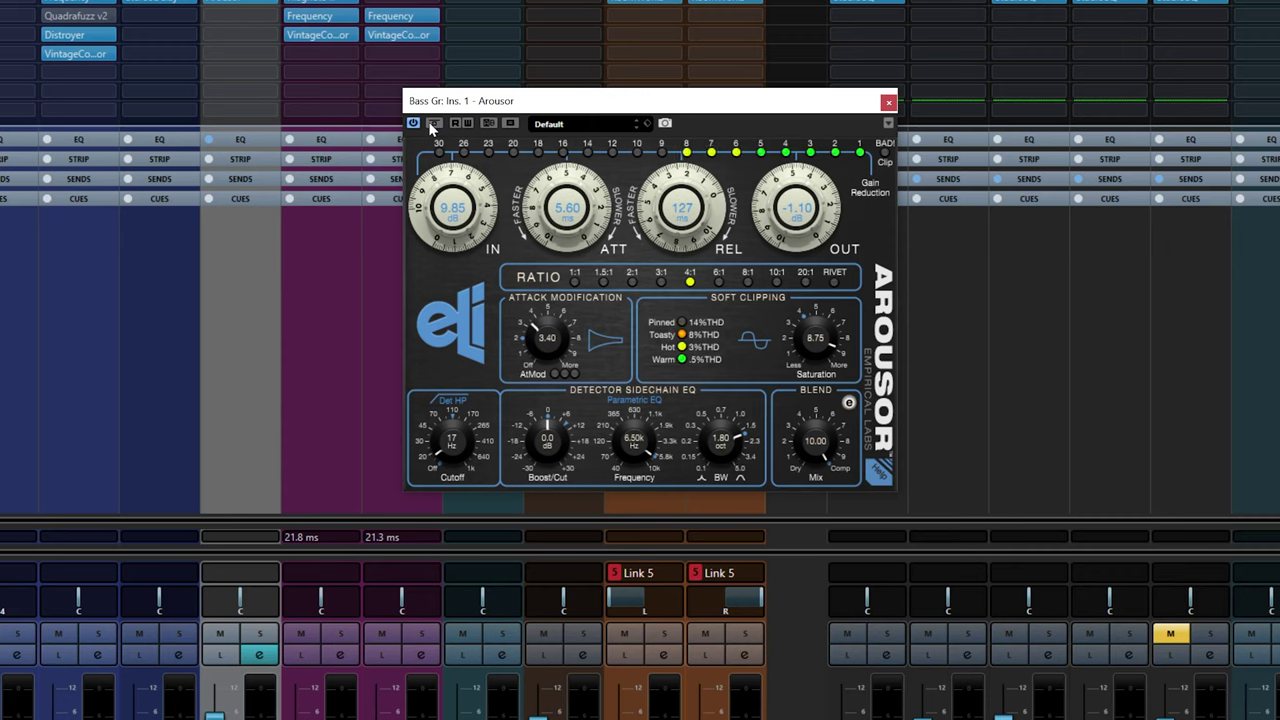
{"action": "left_click", "coordinate": [433, 123]}
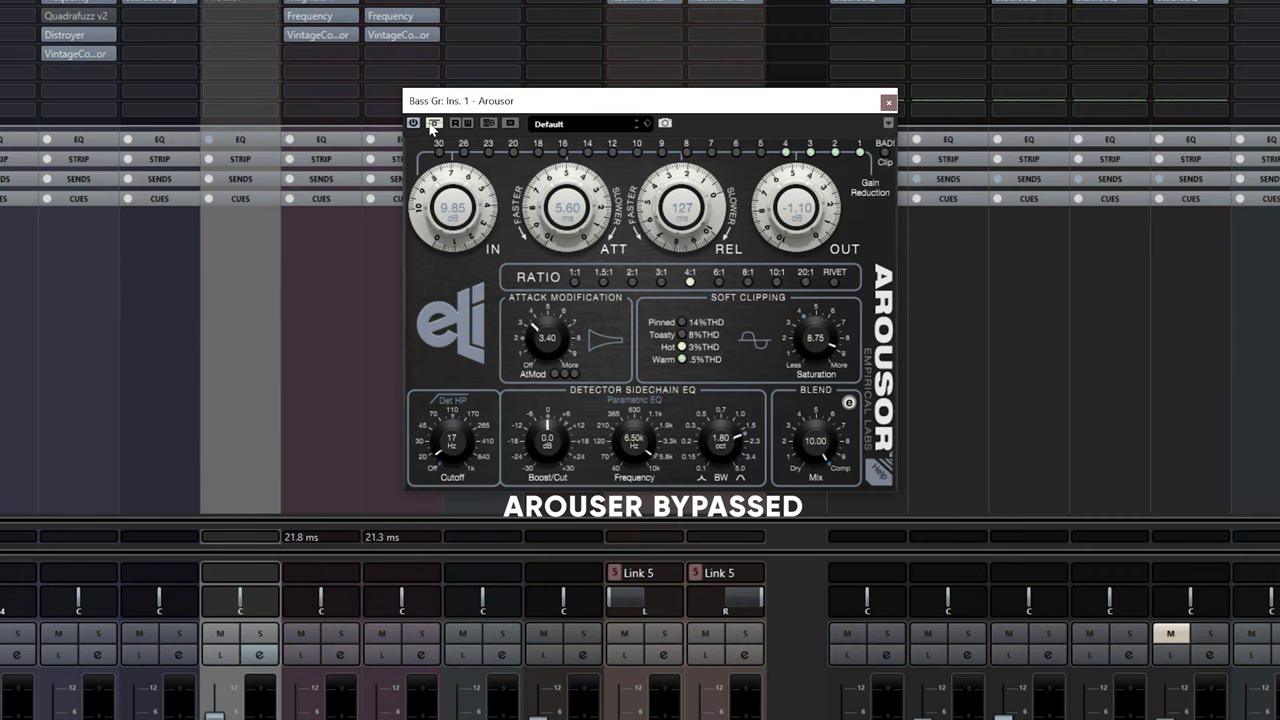
{"action": "left_click", "coordinate": [434, 123]}
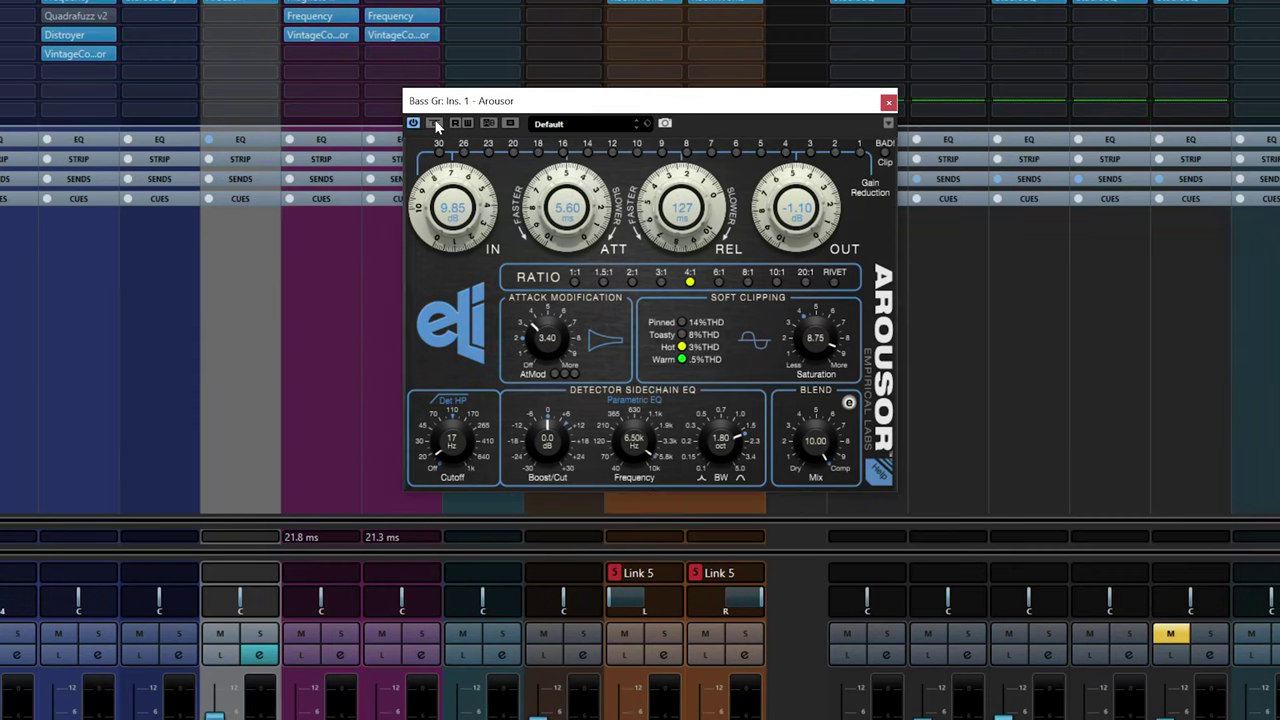
- Scroll to the vocal channels, unmute MIX KEYS, start playback and open Lead Voc Main's Arousor
{"action": "left_click", "coordinate": [891, 106]}
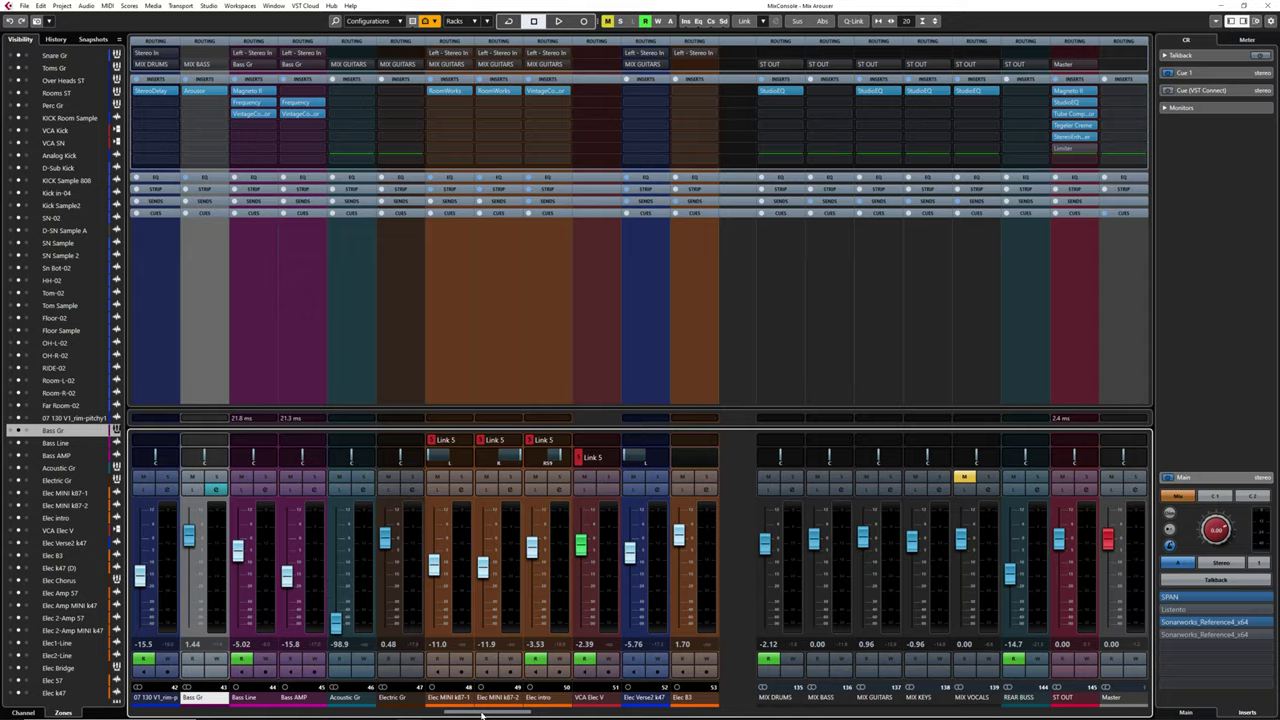
{"action": "left_click_drag", "start_coordinate": [481, 716], "coordinate": [812, 714]}
{"action": "left_click", "coordinate": [964, 477]}
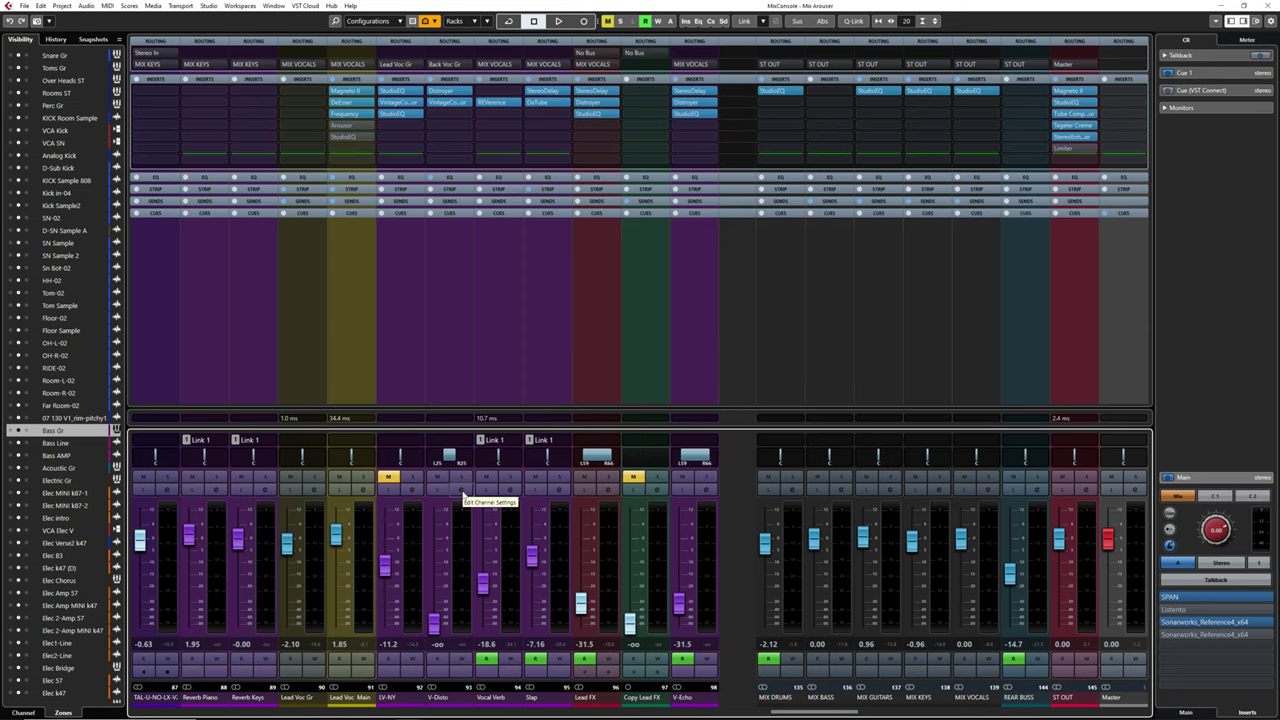
{"action": "key", "text": "space"}
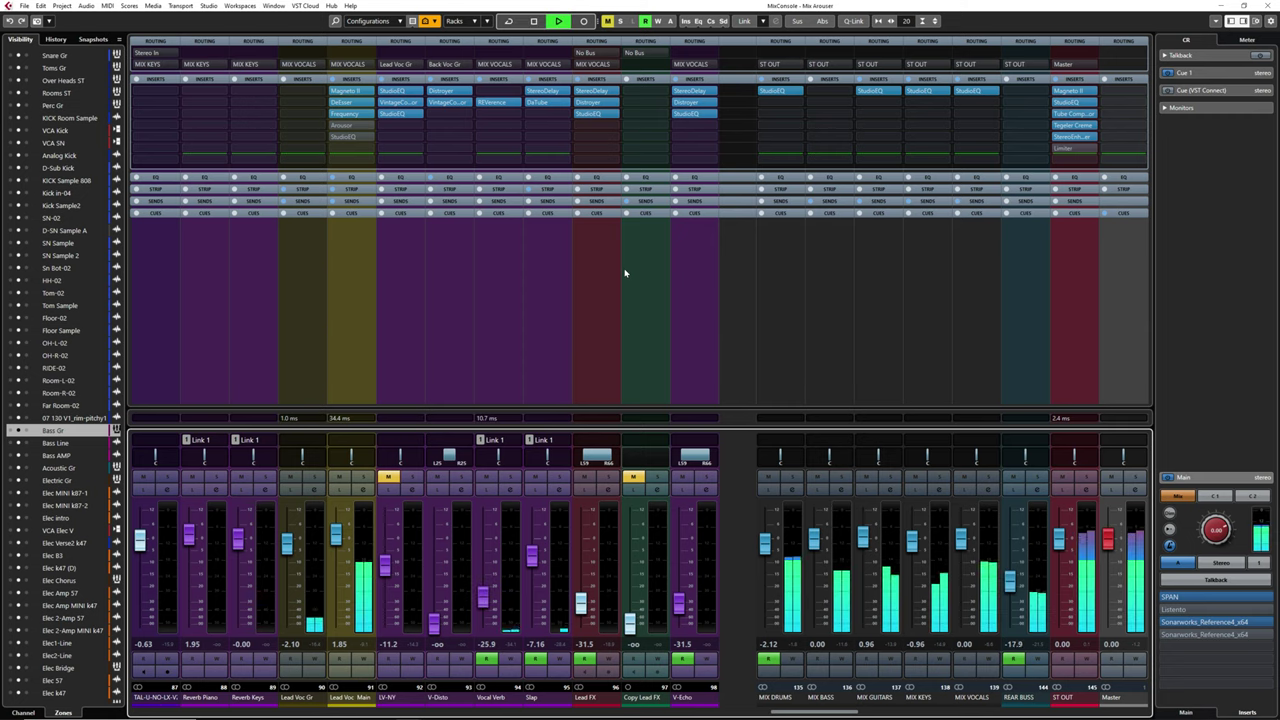
{"action": "left_click", "coordinate": [343, 125]}
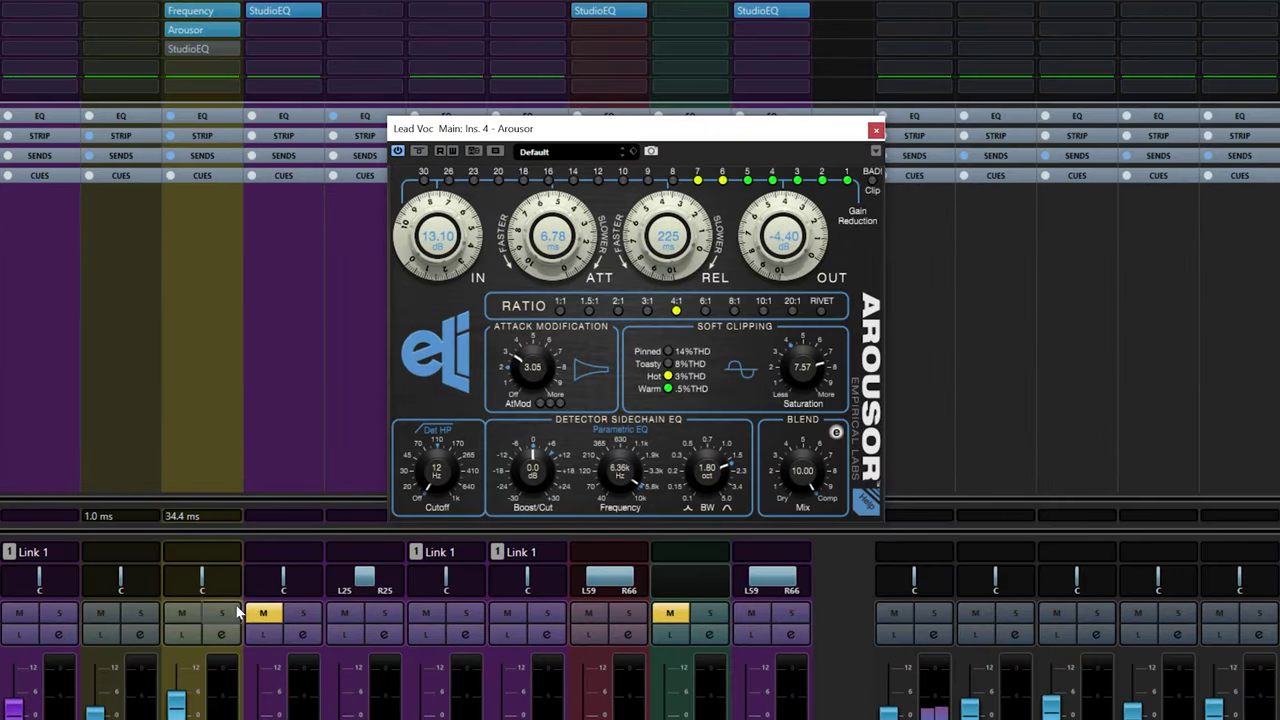
- Solo Lead Voc Main, compare its Arousor against bypass and set Mix fully compressed at 10.00
{"action": "left_click", "coordinate": [236, 614]}
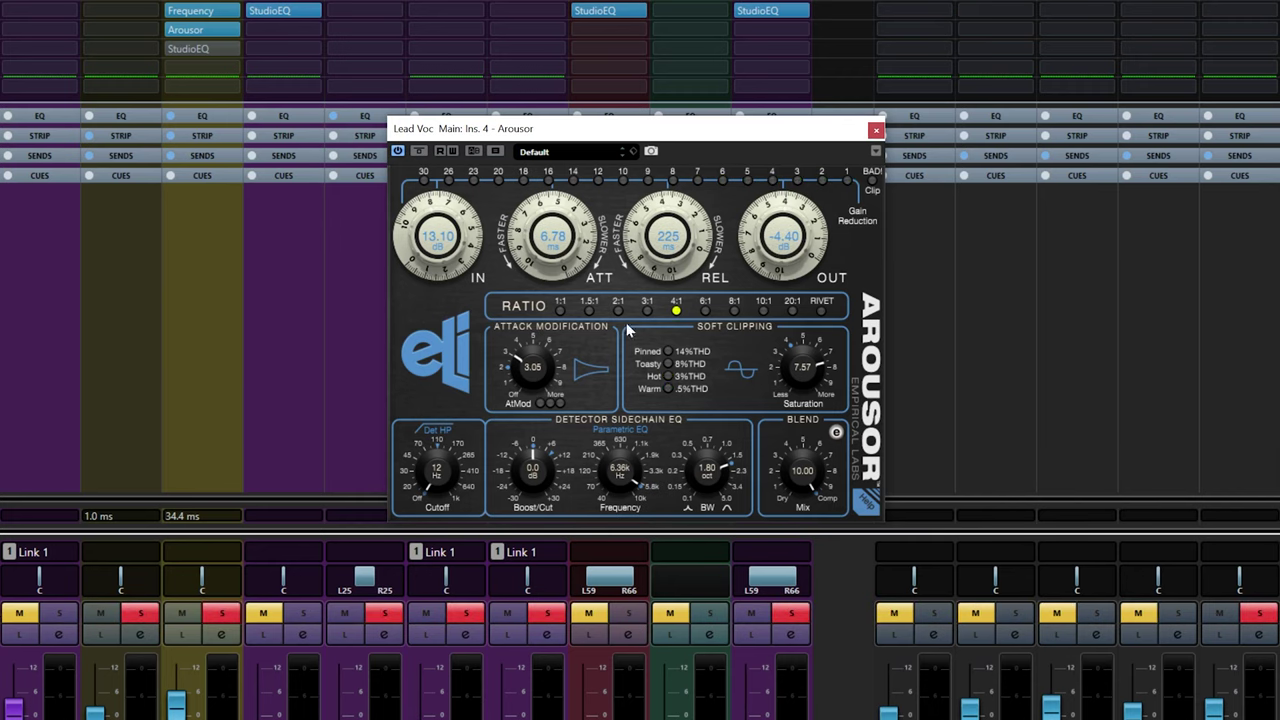
{"action": "left_click", "coordinate": [419, 151]}
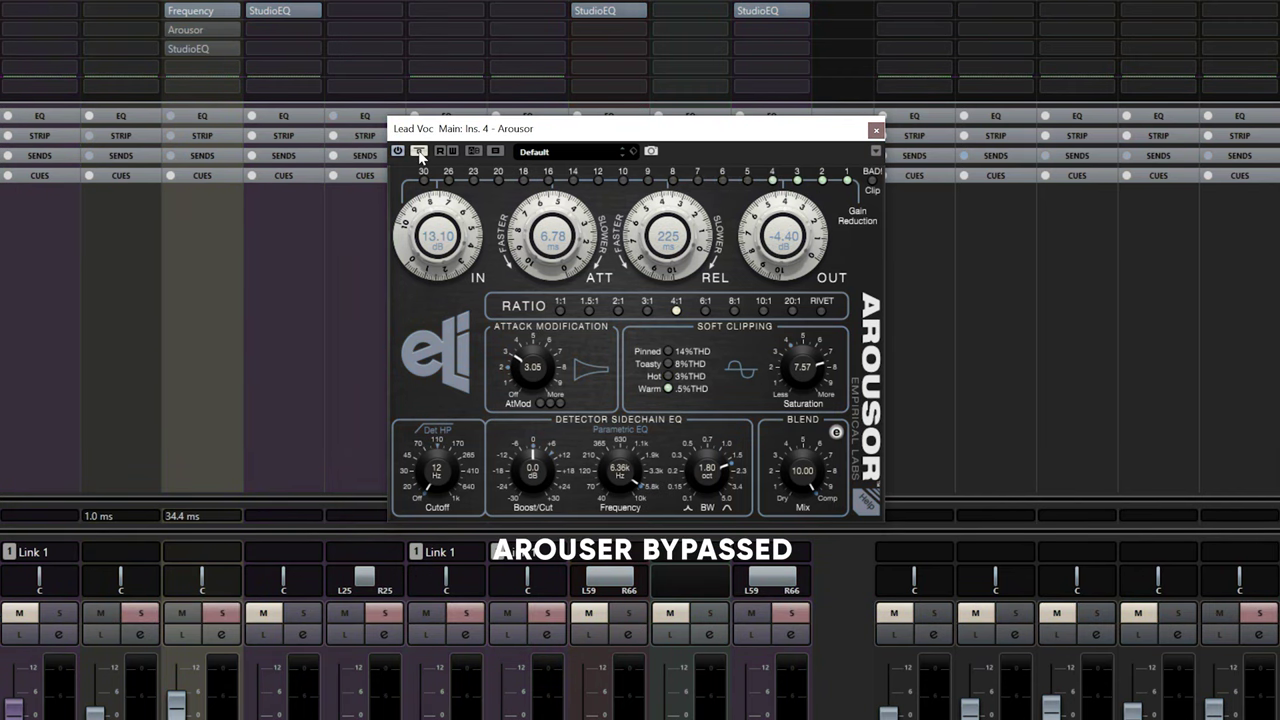
{"action": "left_click", "coordinate": [419, 151]}
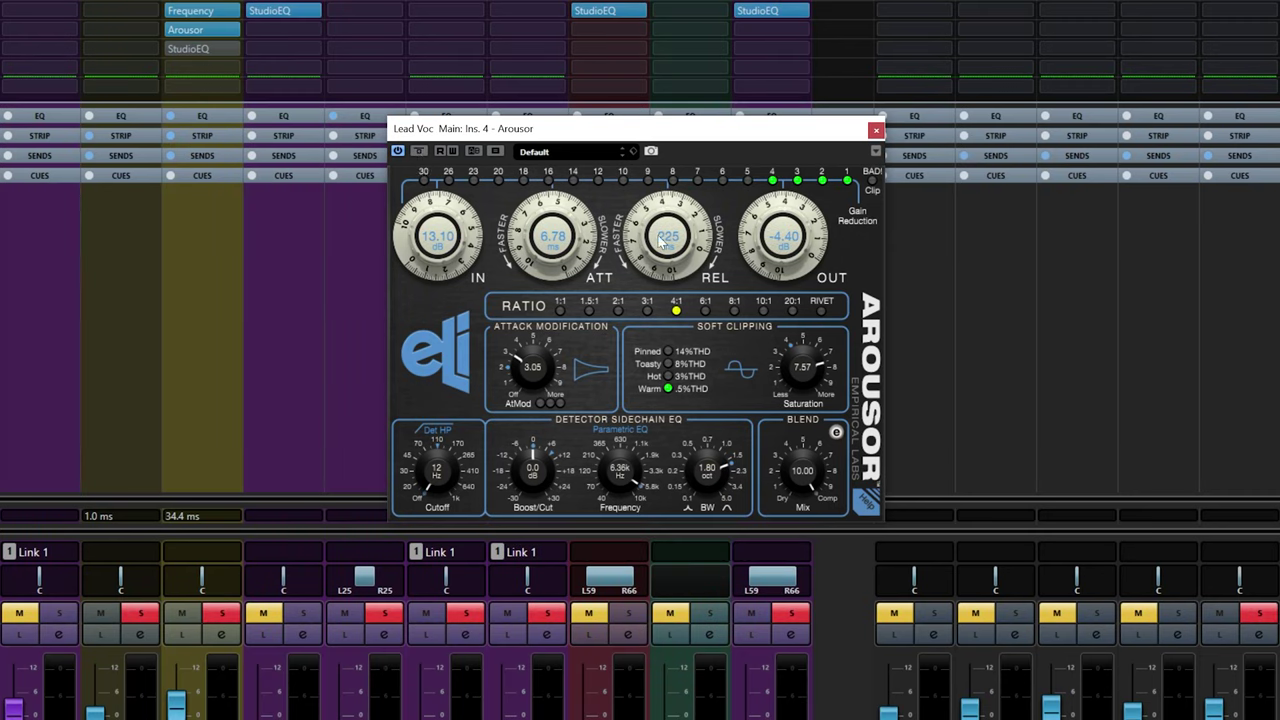
{"action": "scroll", "coordinate": [660, 243], "scroll_direction": "down", "scroll_amount": 3}
{"action": "scroll", "coordinate": [674, 243], "scroll_direction": "up", "scroll_amount": 3}
{"action": "left_click_drag", "start_coordinate": [803, 472], "coordinate": [794, 446]}
- Unsolo, lower the vocal Arousor output to -5.20 dB and compare it against bypass in the mix
{"action": "left_click", "coordinate": [222, 613]}
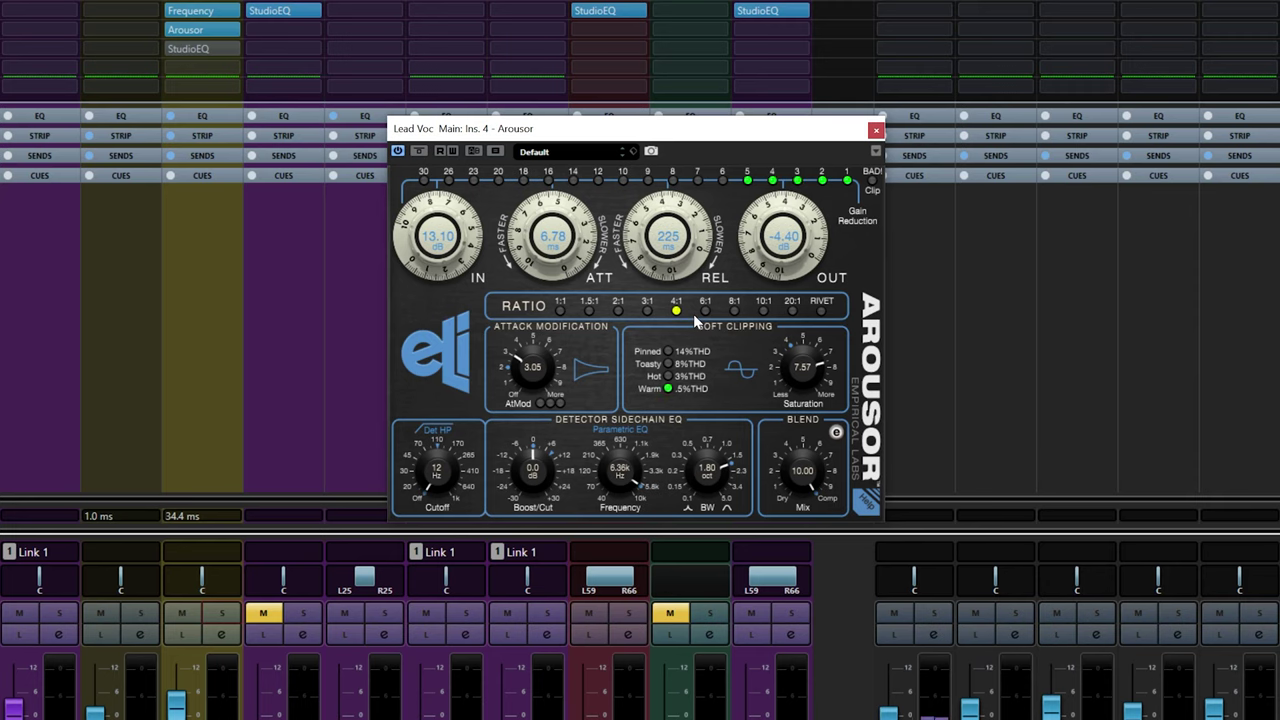
{"action": "left_click", "coordinate": [420, 152]}
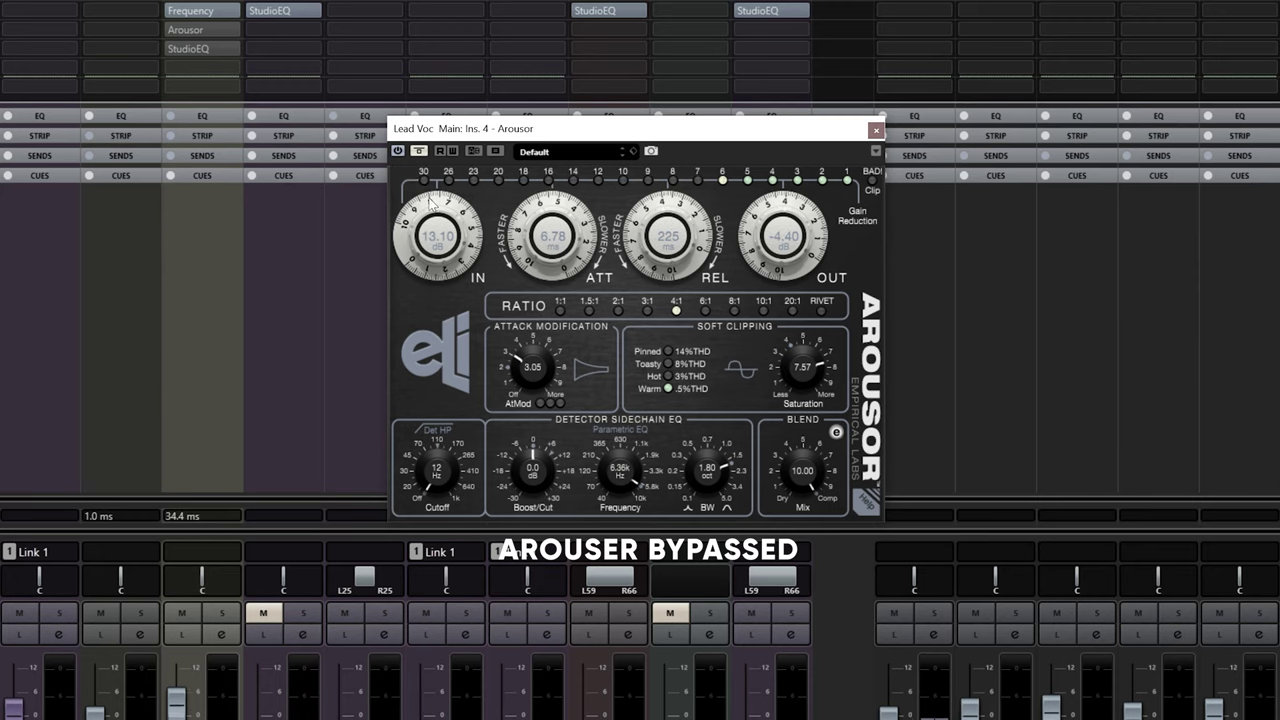
{"action": "left_click", "coordinate": [424, 151]}
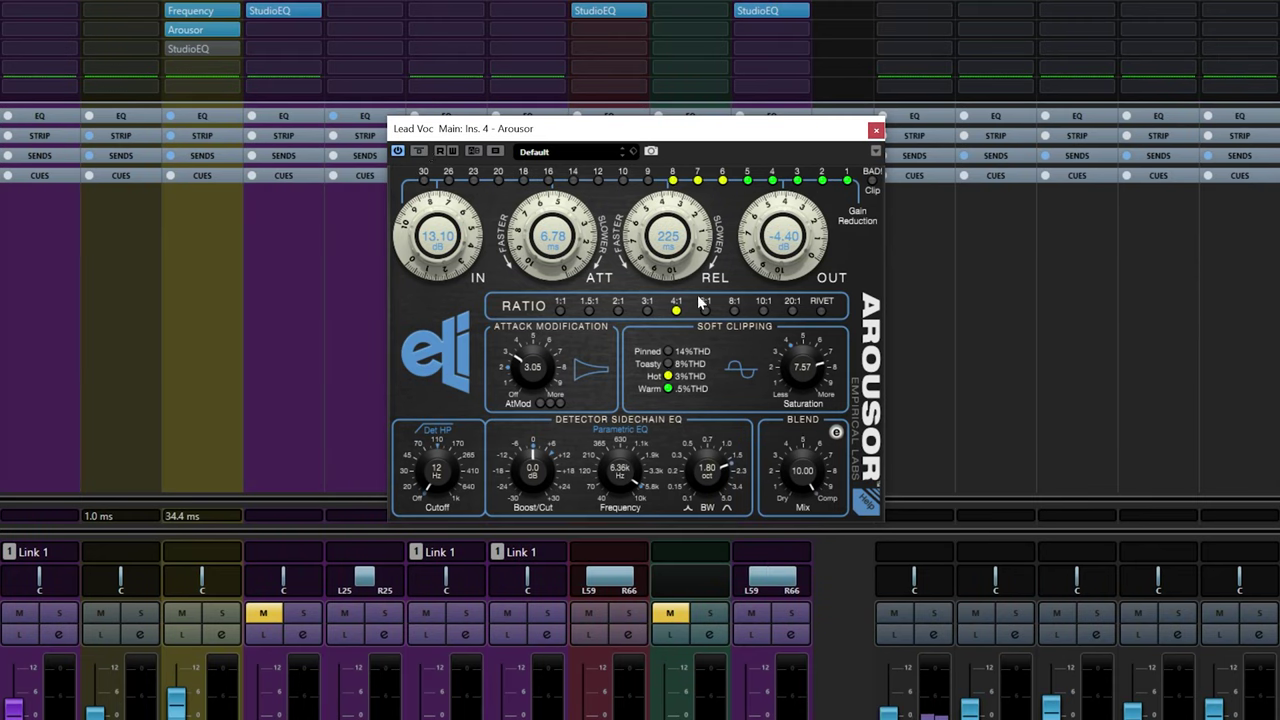
{"action": "scroll", "coordinate": [751, 240], "scroll_direction": "down", "scroll_amount": 3}
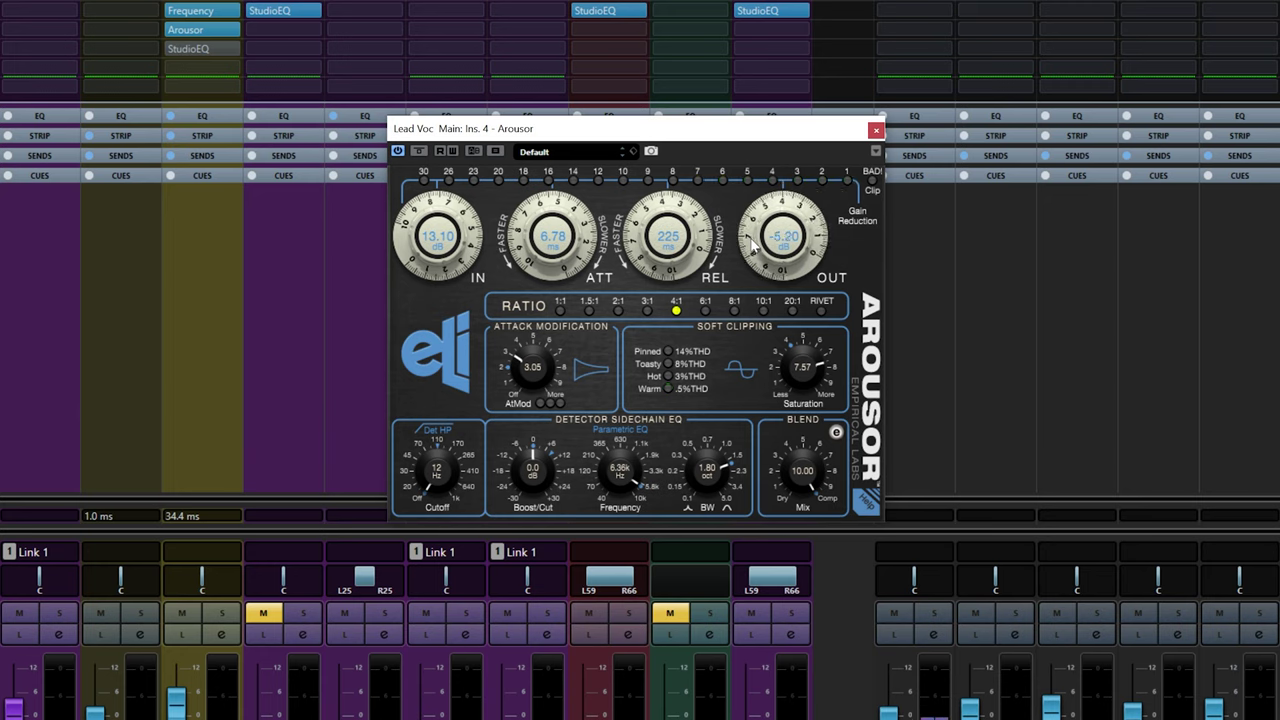
{"action": "left_click", "coordinate": [421, 151]}
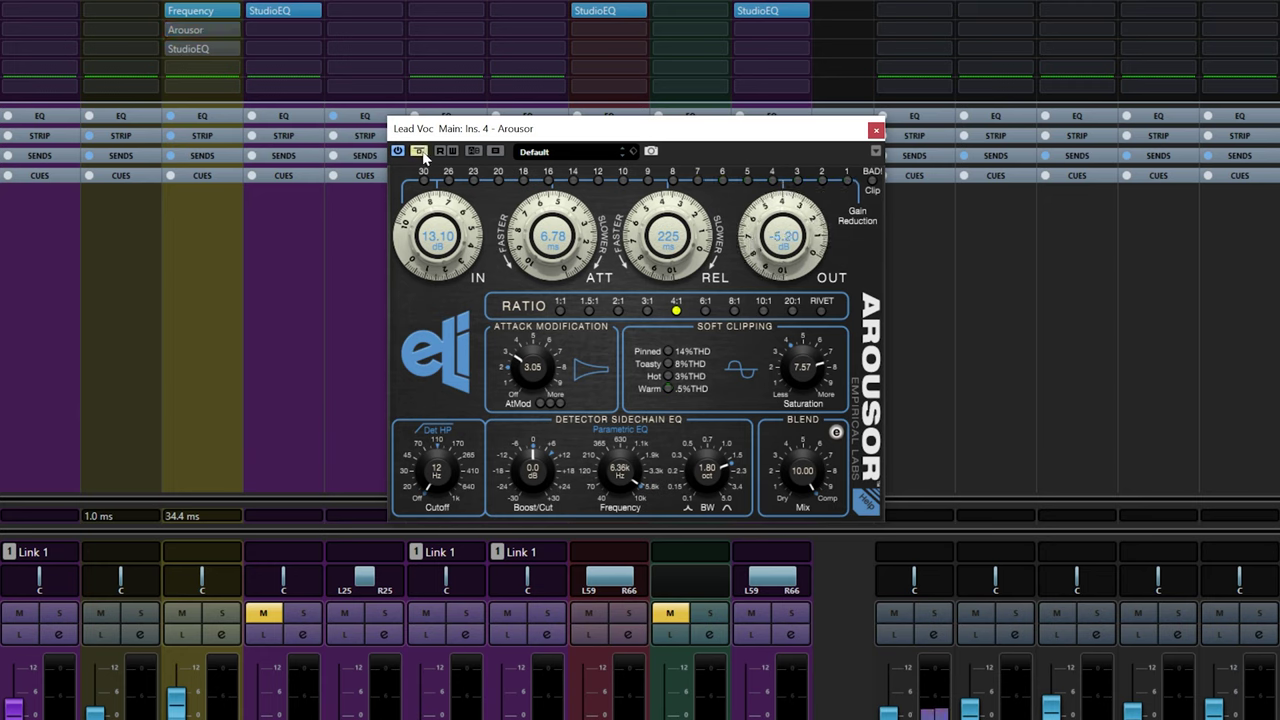
{"action": "left_click", "coordinate": [420, 151]}
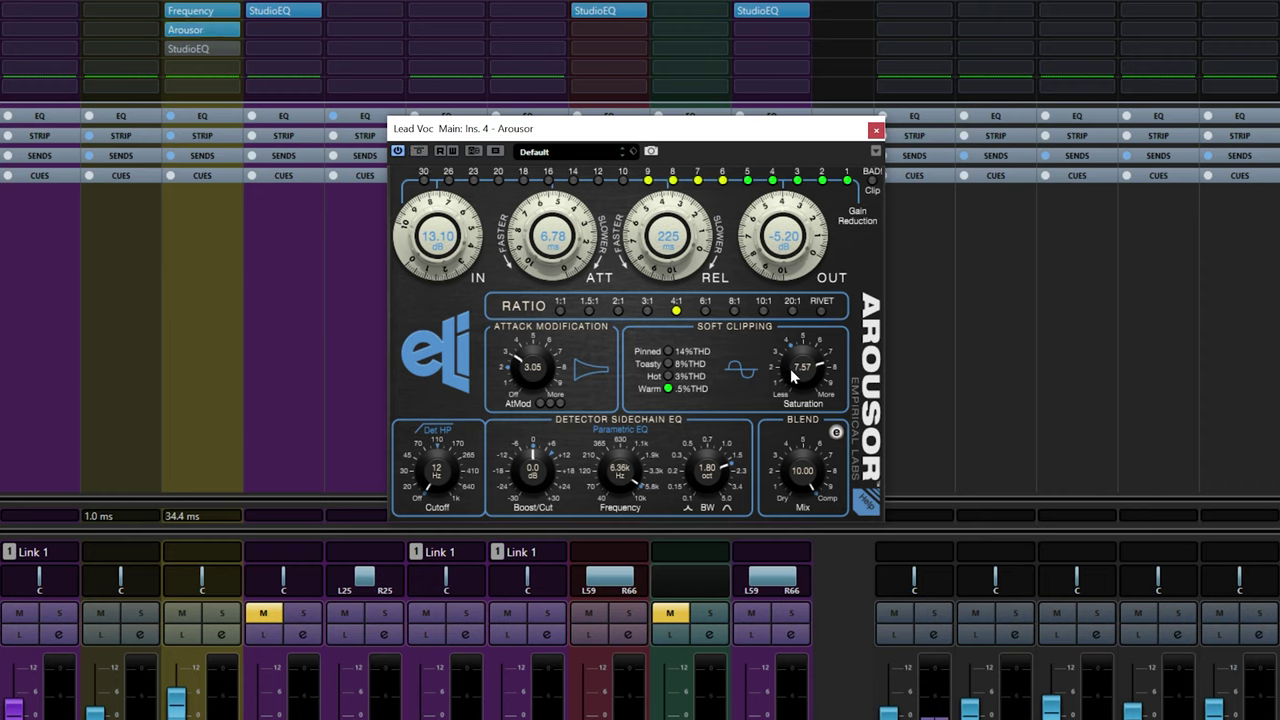